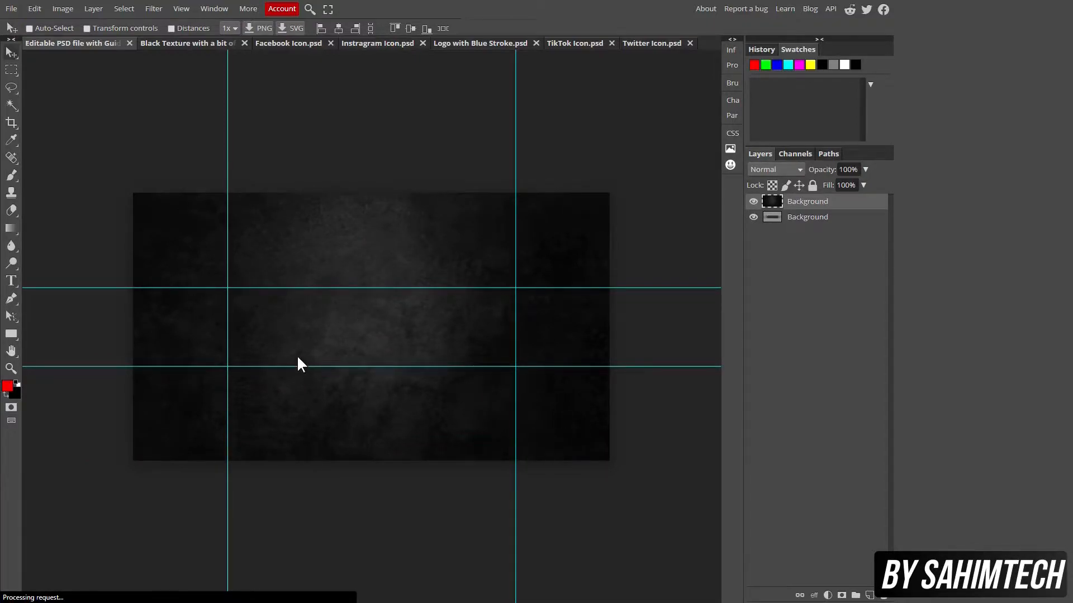
# Drag the blue-stroke SahimTech logo from its document into the banner and shrink it proportionally
pyautogui.click(536, 43)
pyautogui.click(480, 43)
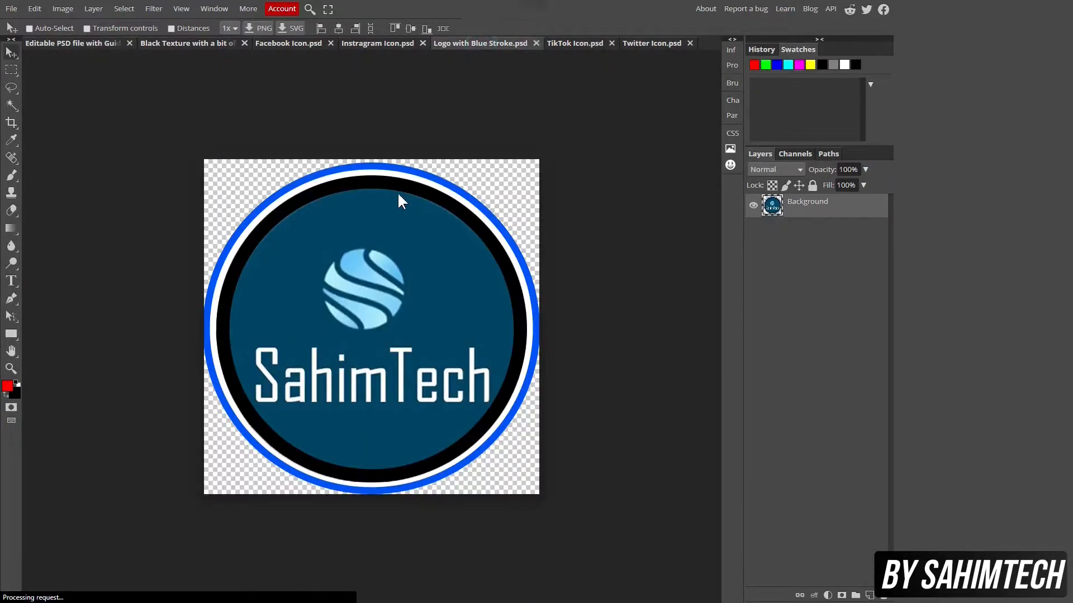
pyautogui.moveTo(391, 236); pyautogui.dragTo(394, 310)
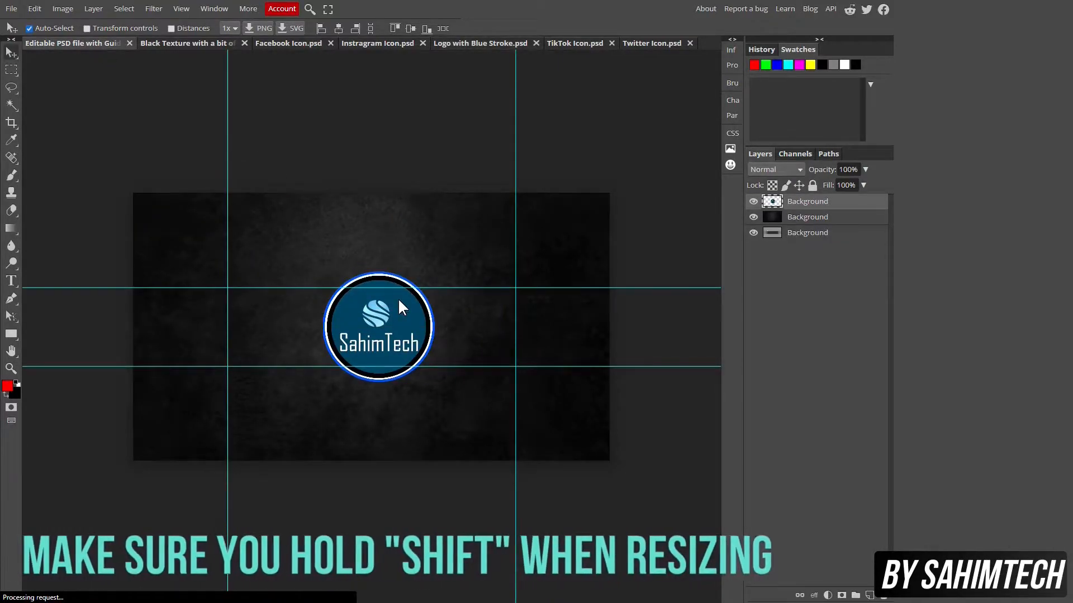
pyautogui.hotkey('ctrl', 't')
pyautogui.moveTo(435, 271); pyautogui.dragTo(379, 326)
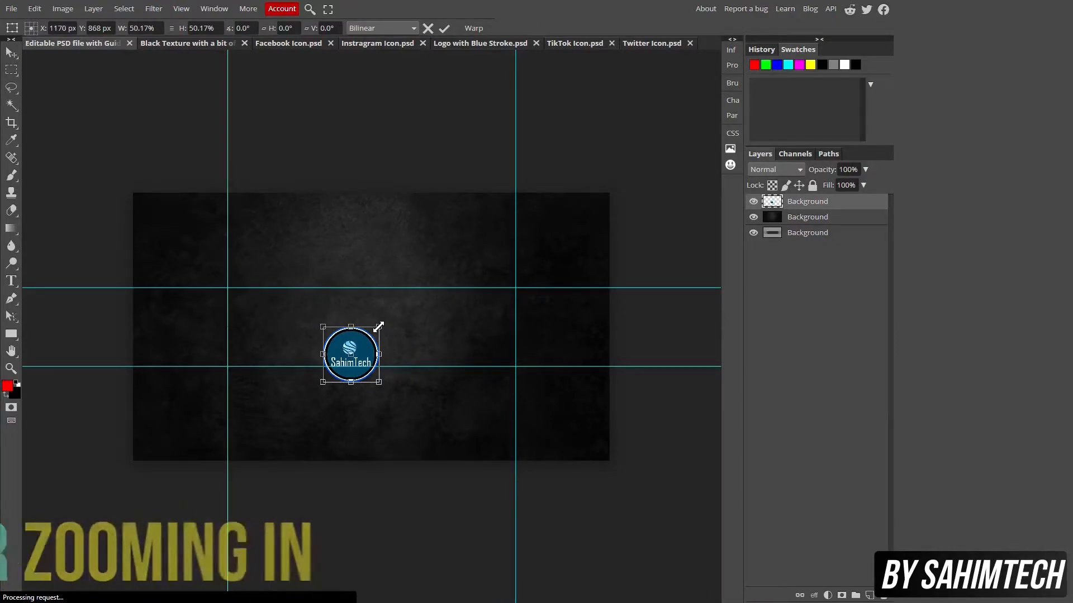
# Place the logo on the left guide of the central band, scaled to about 61%
pyautogui.hotkey('ctrl', '+')
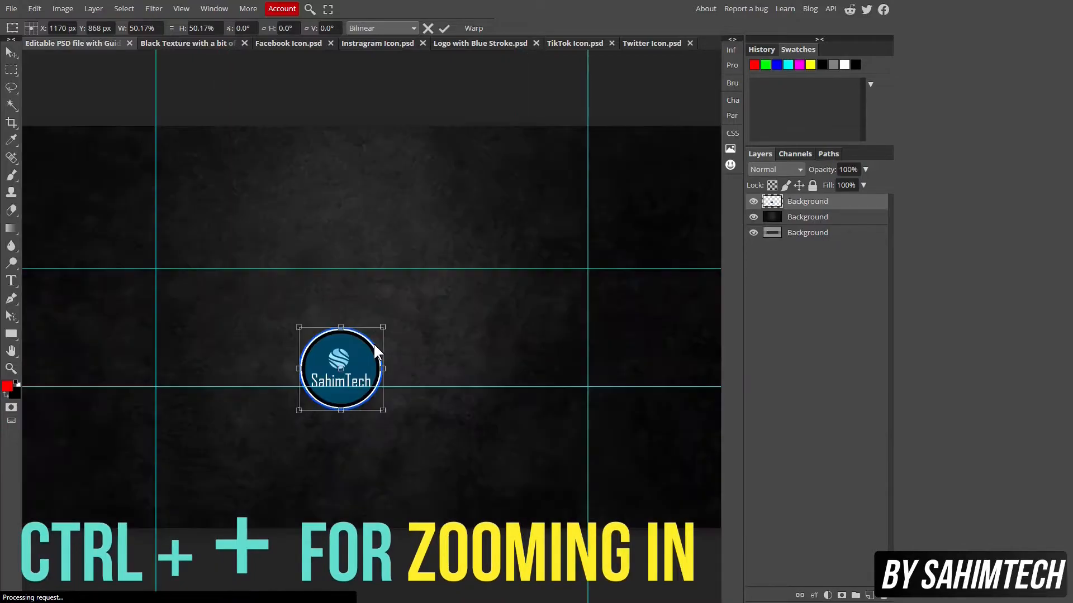
pyautogui.hotkey('ctrl', '+')
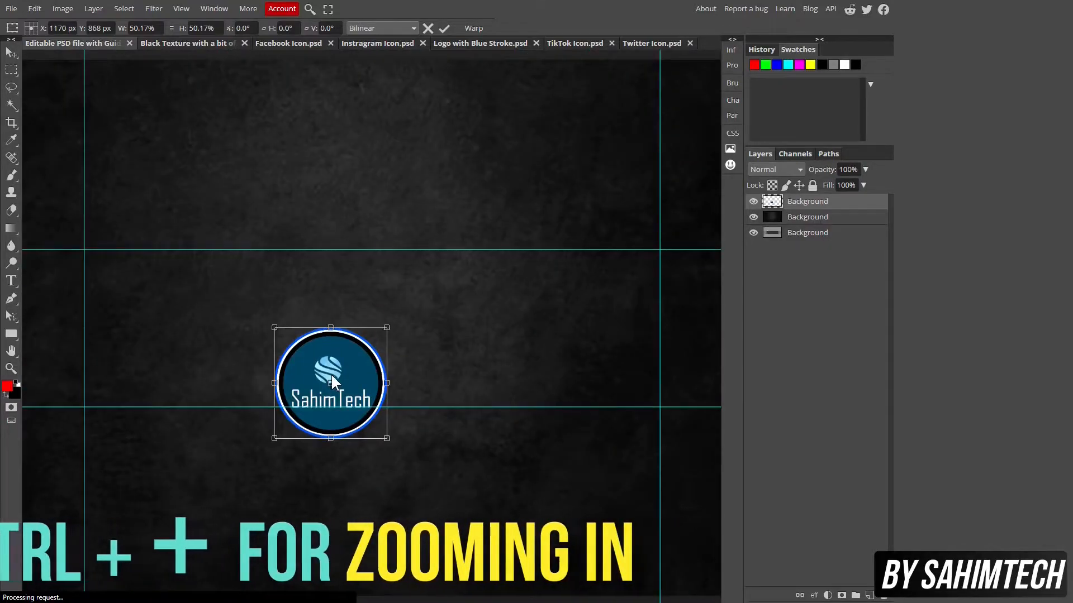
pyautogui.moveTo(352, 353); pyautogui.dragTo(380, 295)
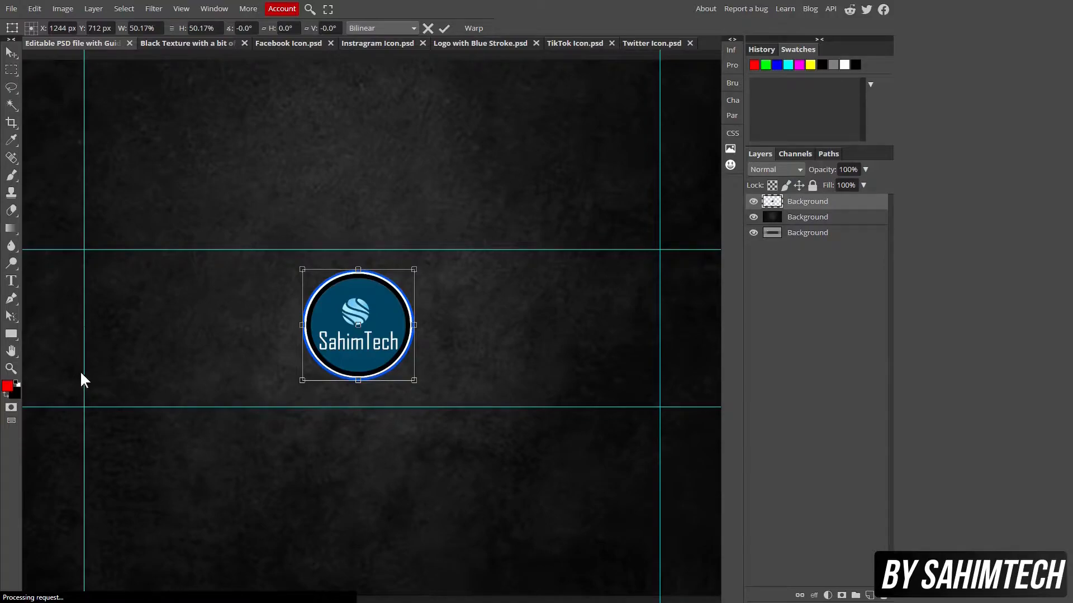
pyautogui.moveTo(376, 302); pyautogui.dragTo(163, 290)
pyautogui.moveTo(200, 366); pyautogui.dragTo(226, 391)
pyautogui.moveTo(213, 346); pyautogui.dragTo(216, 348)
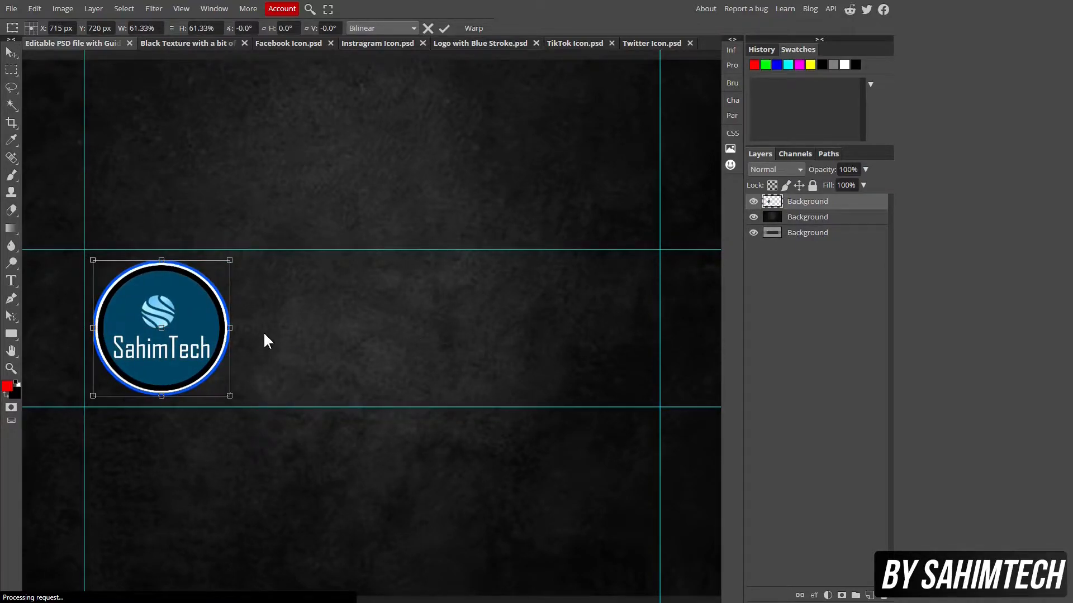
pyautogui.press('Up')
pyautogui.press('Up')
# Apply the logo transform and type 'SahimTech' as a new text layer right of the logo
pyautogui.click(12, 54)
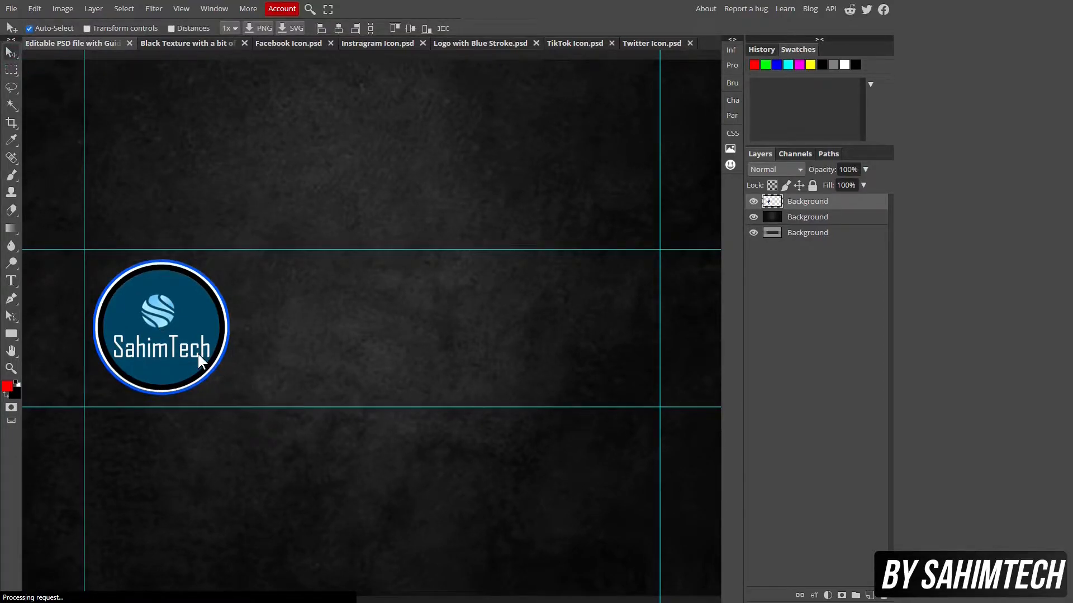
pyautogui.click(11, 281)
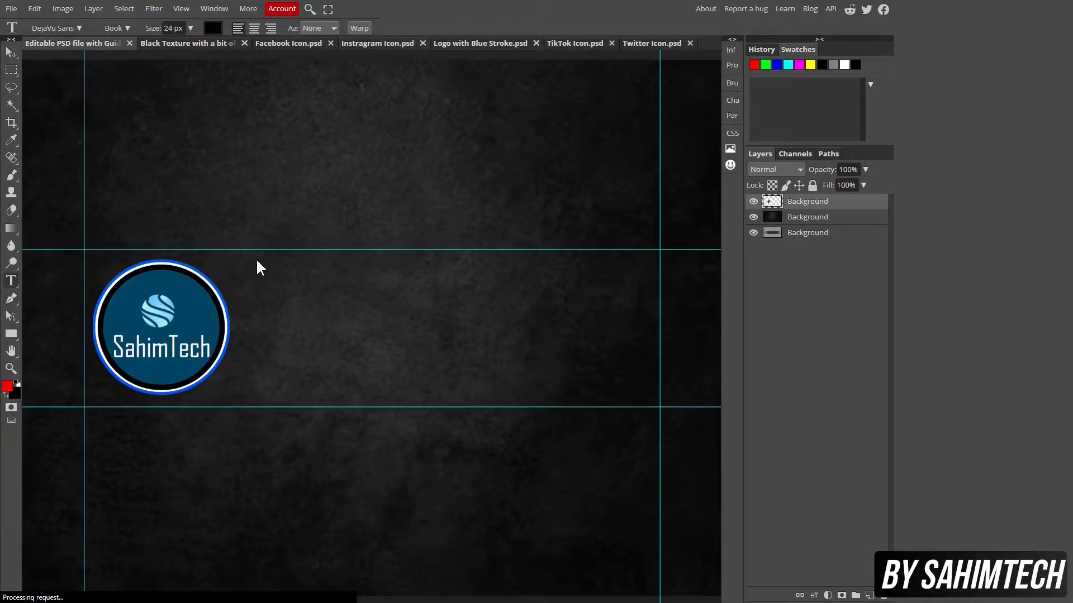
pyautogui.click(281, 311)
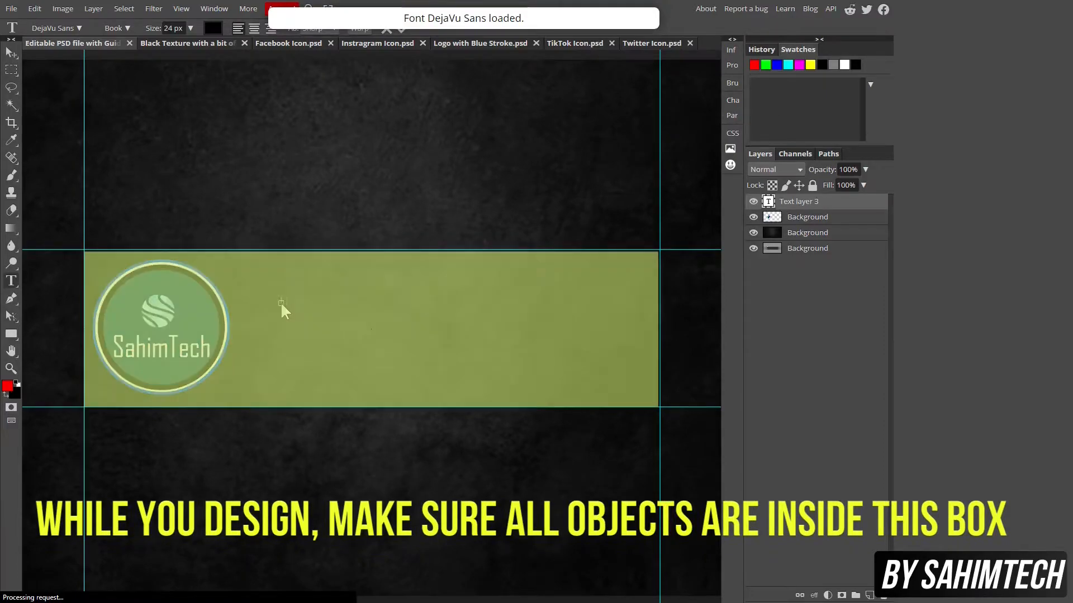
pyautogui.write('SahimTech')
pyautogui.click(11, 53)
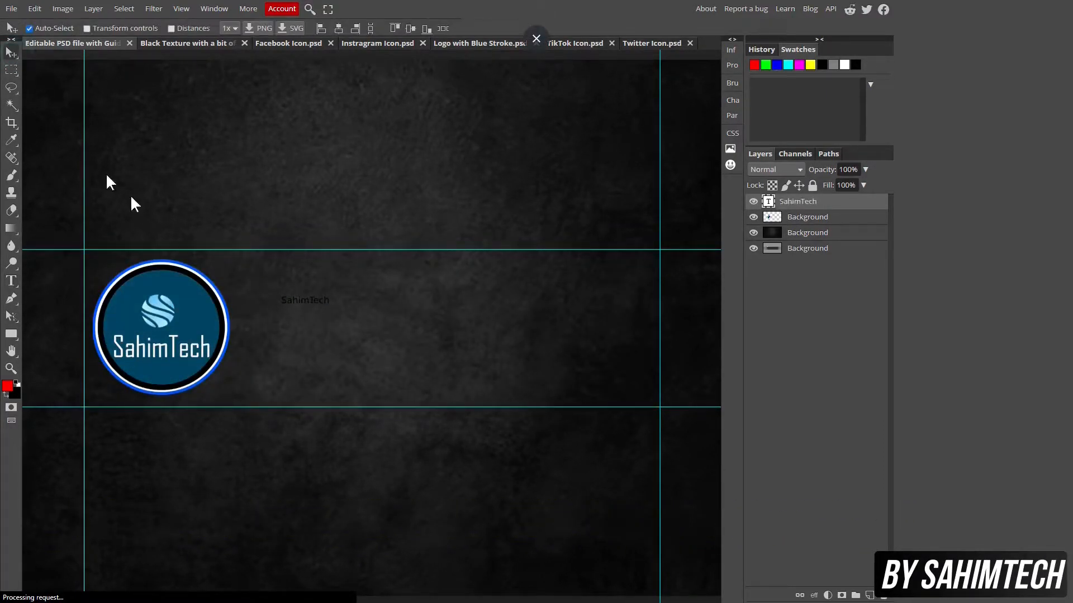
# Enlarge the SahimTech text and move it up beside the logo
pyautogui.hotkey('ctrl', 'alt', 't')
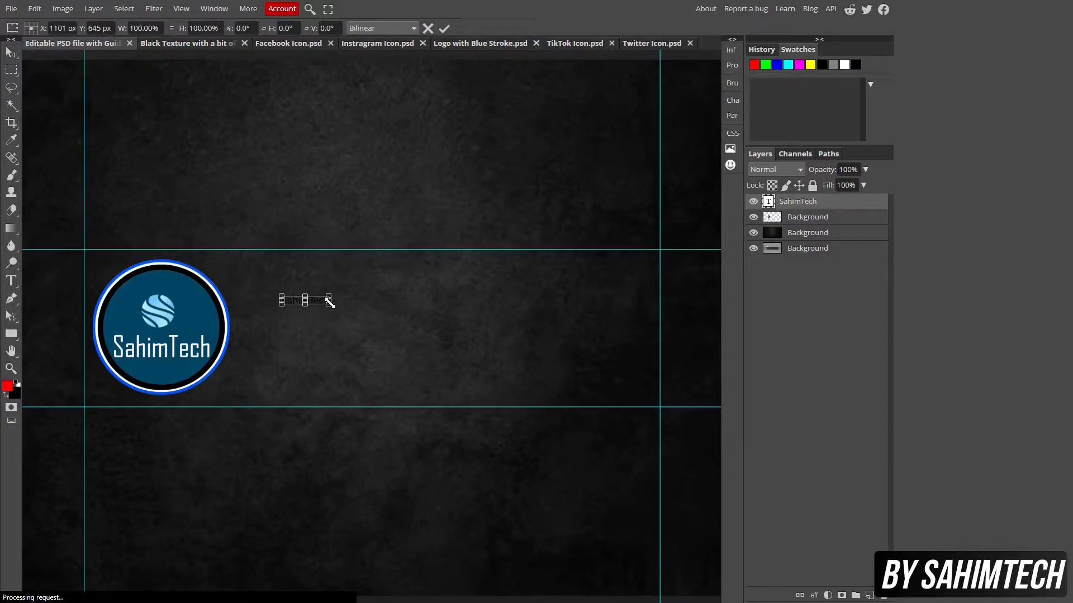
pyautogui.moveTo(334, 304); pyautogui.dragTo(556, 358)
pyautogui.moveTo(320, 311); pyautogui.dragTo(299, 294)
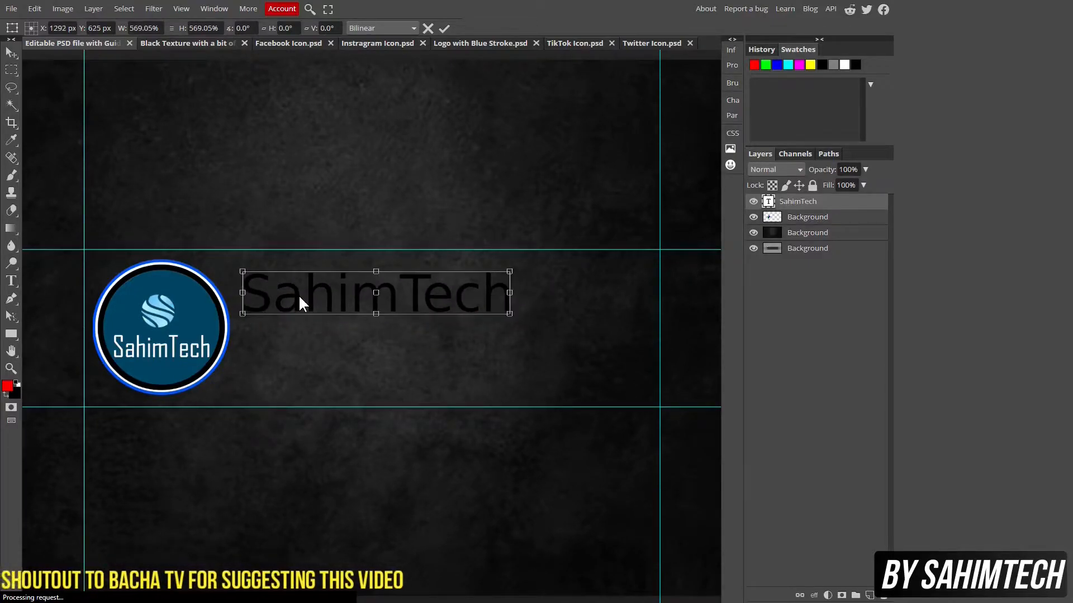
pyautogui.click(10, 53)
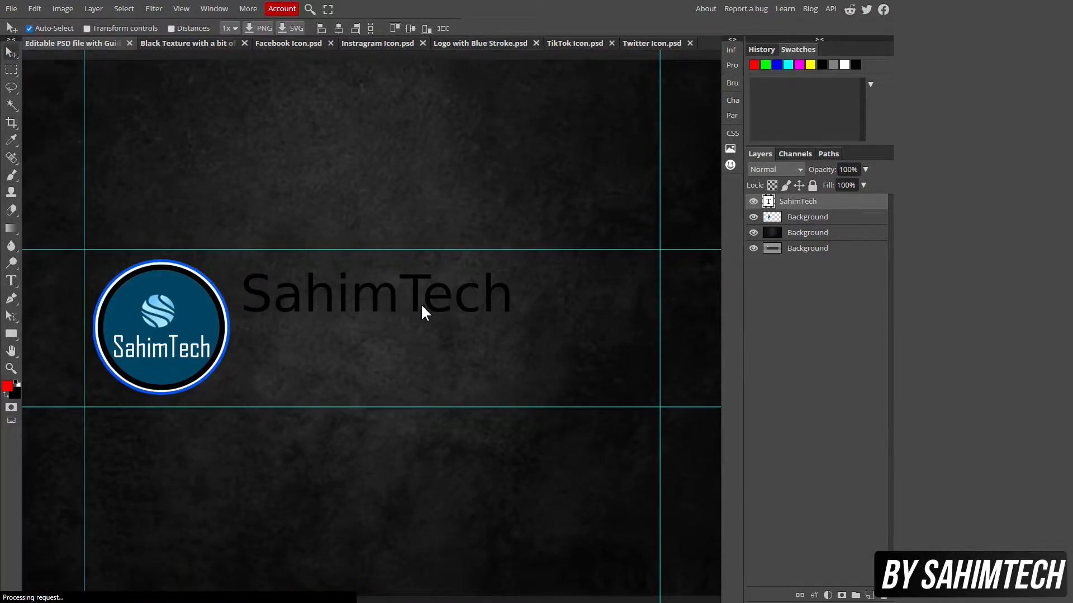
pyautogui.click(12, 281)
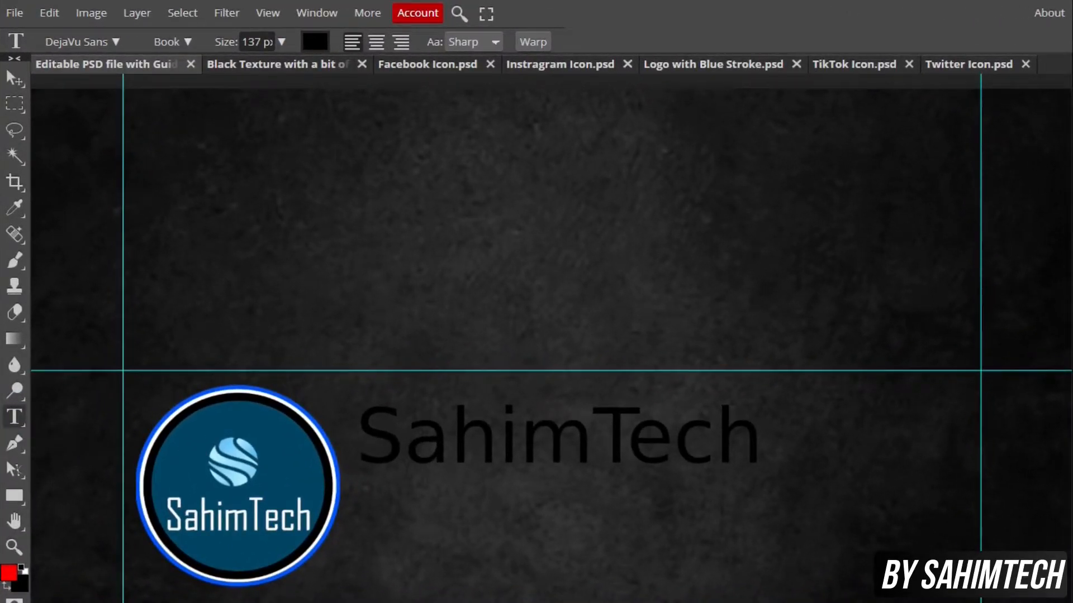
# Select the whole SahimTech title and try the ElliotSix font on it
pyautogui.click(361, 436)
pyautogui.moveTo(360, 436); pyautogui.dragTo(768, 455)
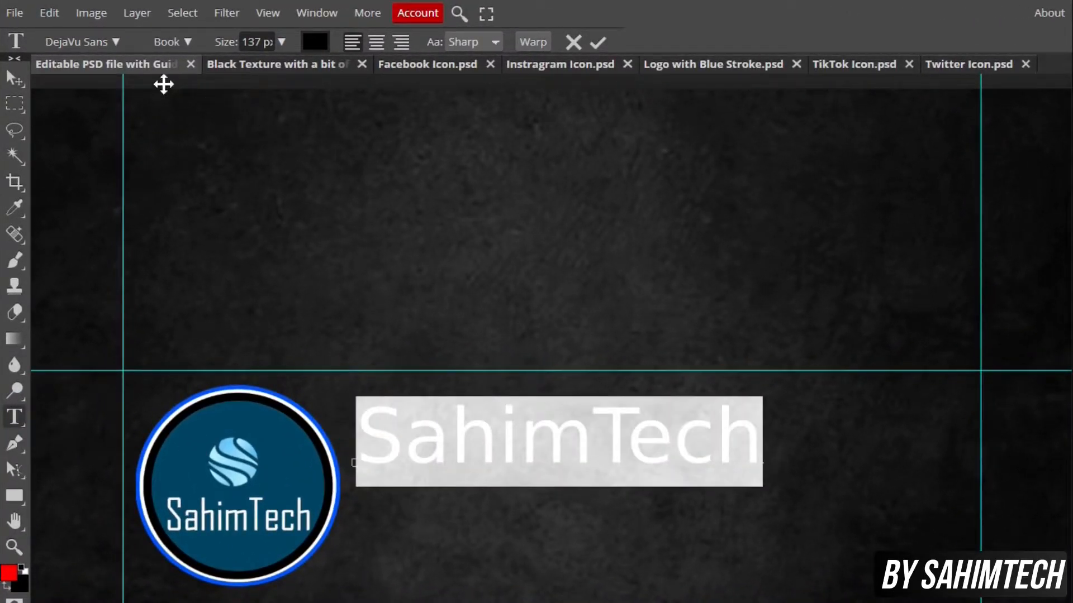
pyautogui.click(72, 40)
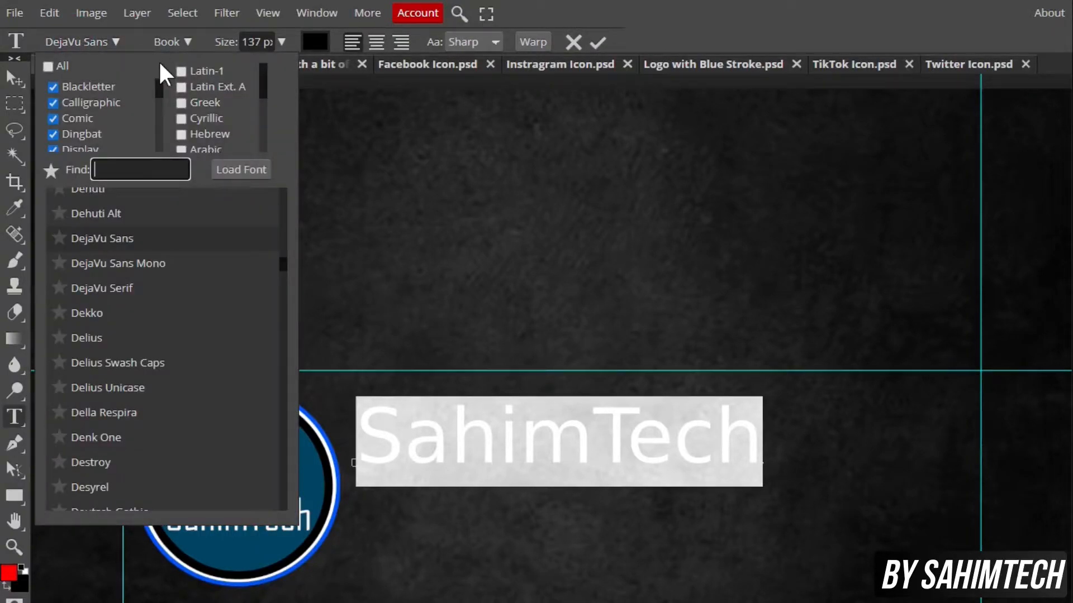
pyautogui.moveTo(280, 259)
pyautogui.mouseDown()
pyautogui.moveTo(280, 280)
pyautogui.moveTo(285, 269)
pyautogui.mouseUp()
pyautogui.scroll(5, 285, 270)
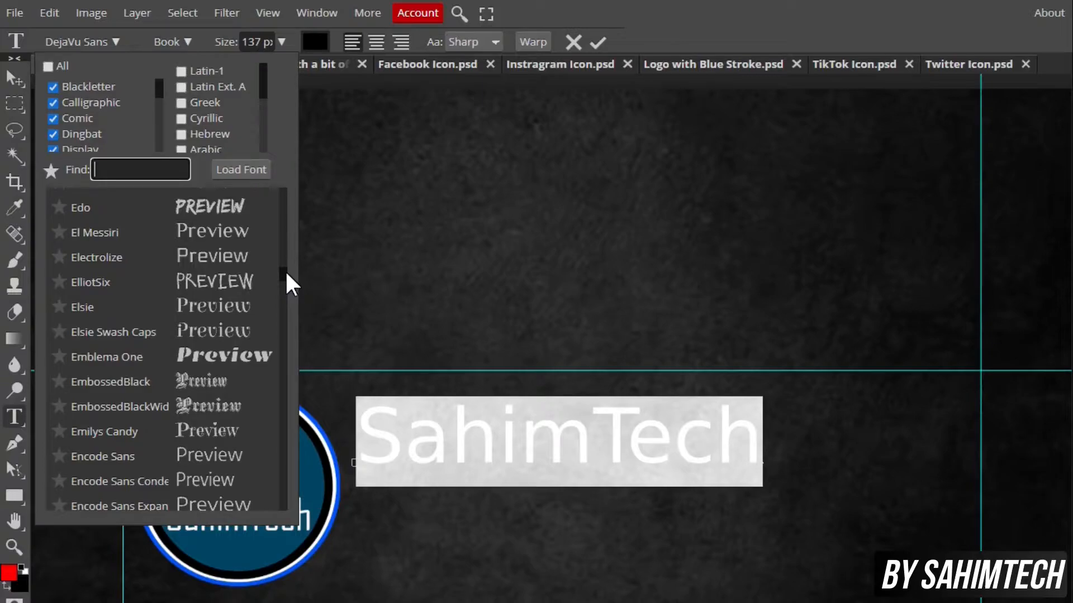
pyautogui.click(239, 281)
# Reselect the title and switch its font to Contrail One
pyautogui.click(558, 471)
pyautogui.doubleClick(530, 441)
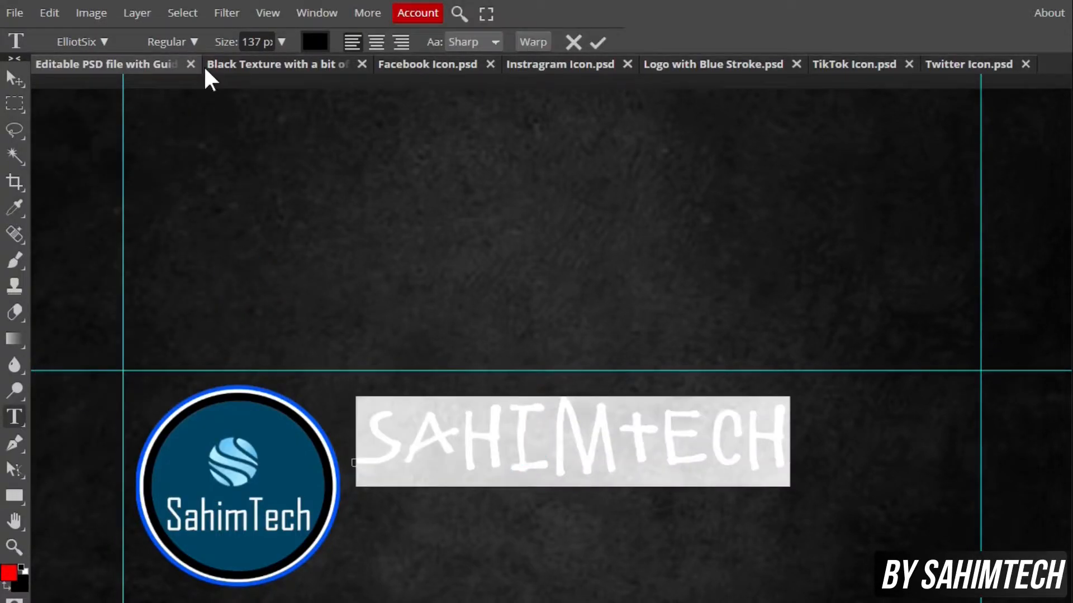
pyautogui.click(96, 40)
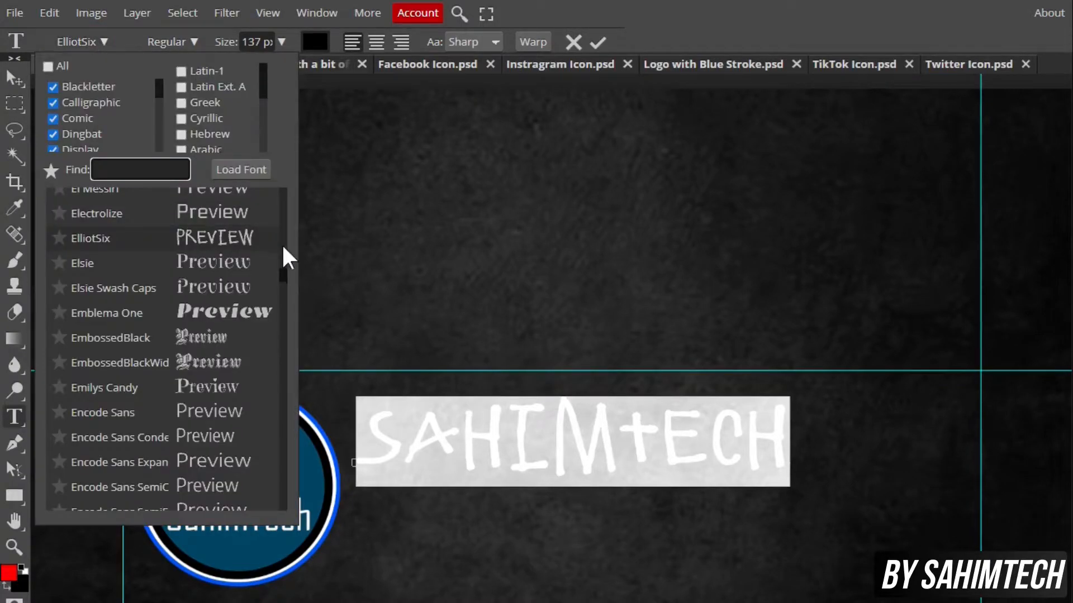
pyautogui.moveTo(285, 277); pyautogui.dragTo(287, 241)
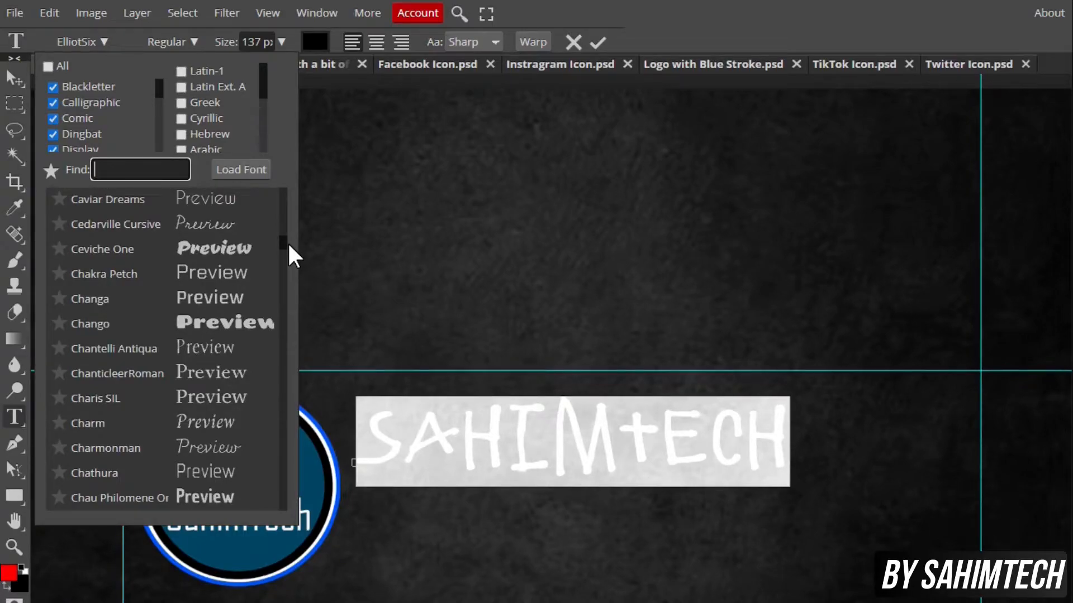
pyautogui.moveTo(287, 241); pyautogui.dragTo(288, 250)
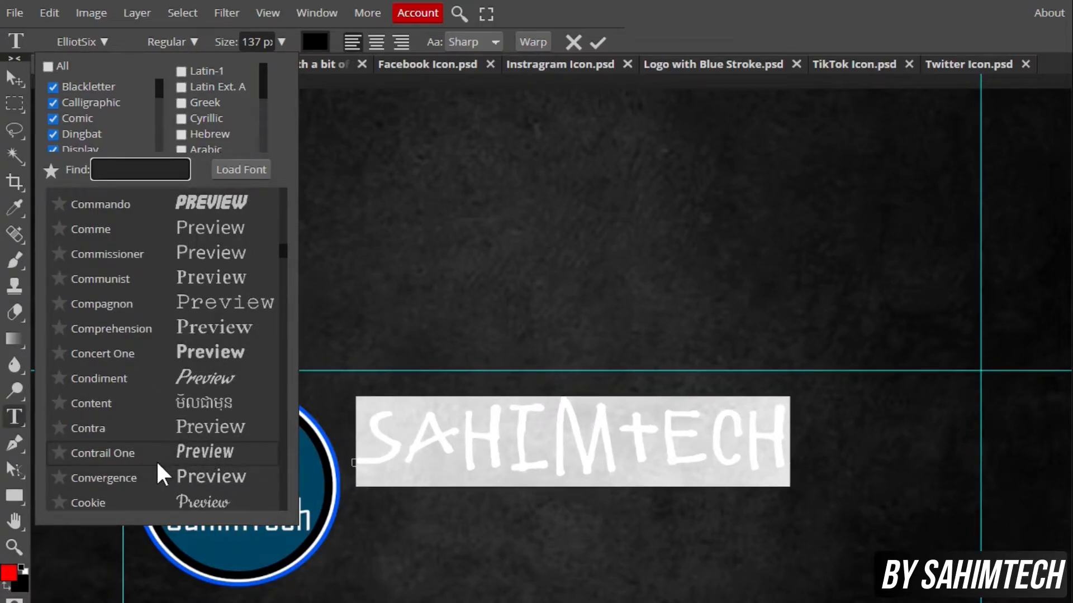
pyautogui.click(205, 462)
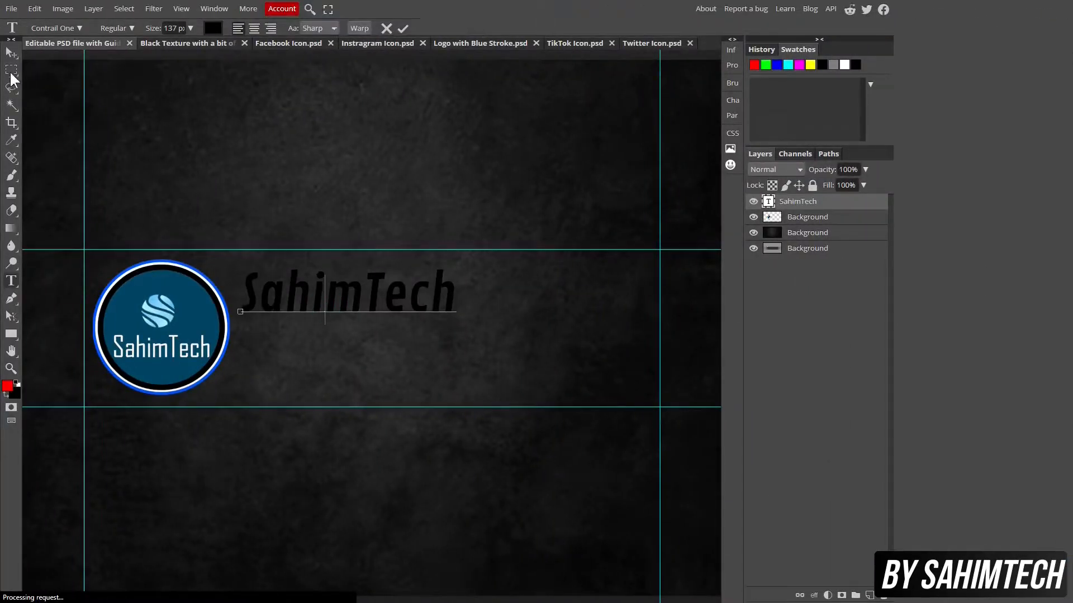
# Shift the SahimTech title slightly right and open its Layer Style settings
pyautogui.click(11, 53)
pyautogui.moveTo(281, 298); pyautogui.dragTo(289, 299)
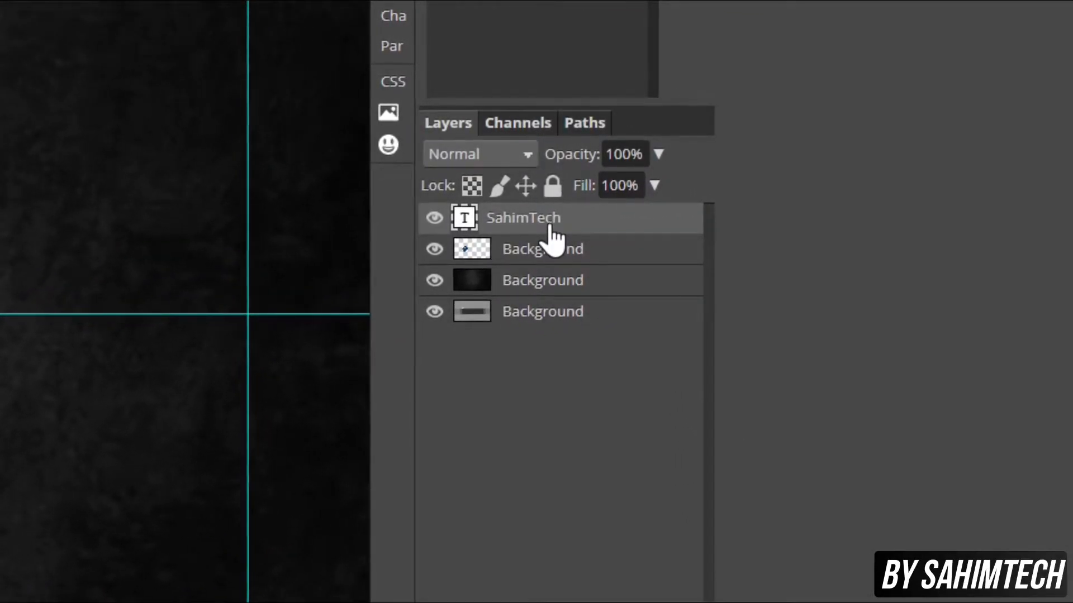
pyautogui.rightClick(551, 228)
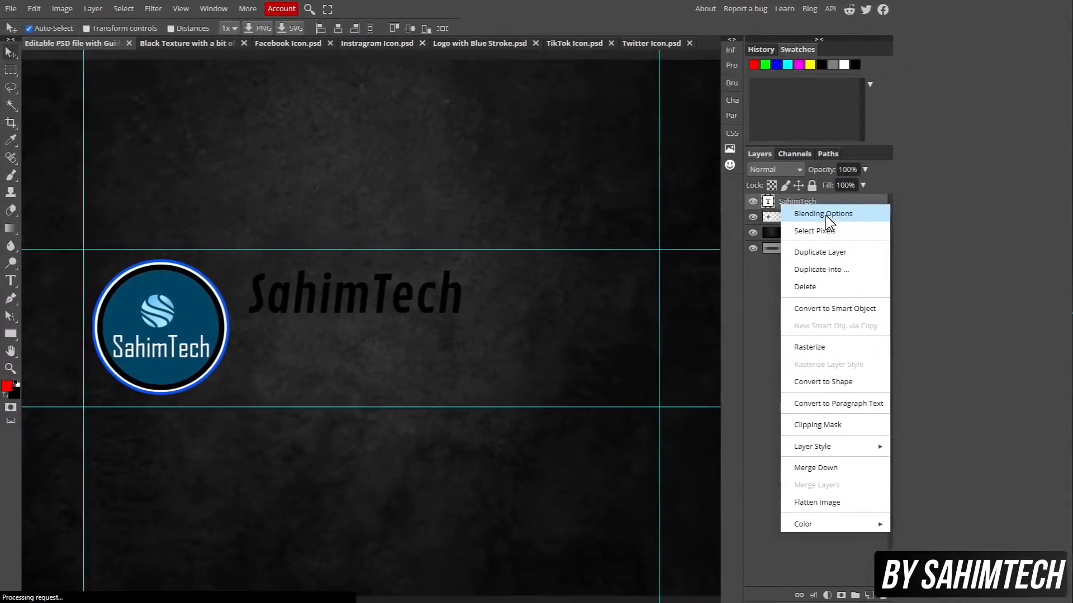
pyautogui.click(826, 216)
pyautogui.moveTo(210, 89); pyautogui.dragTo(622, 136)
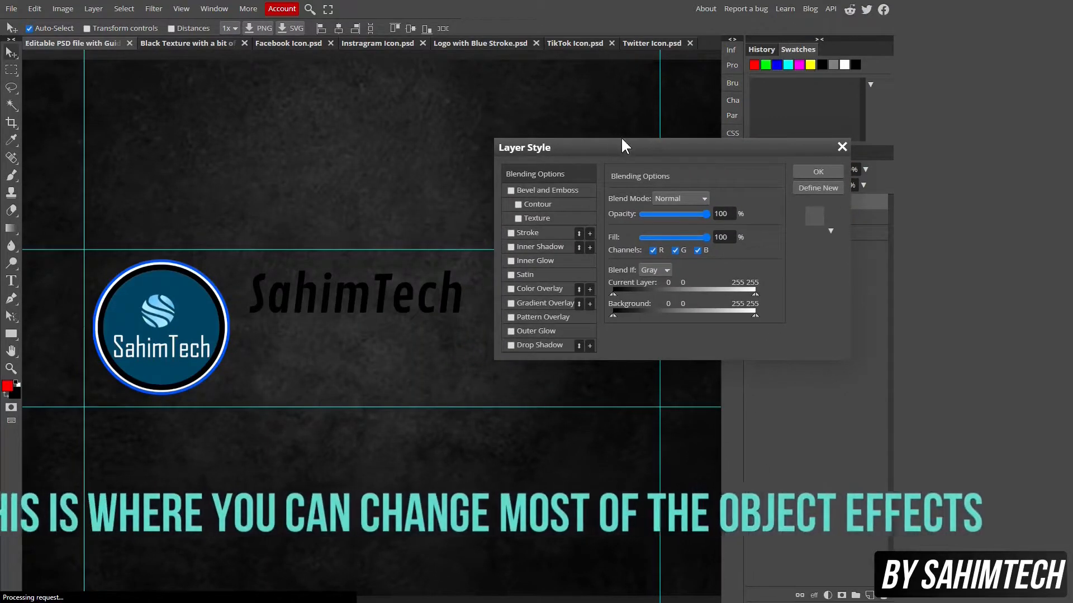
# Enable a drop shadow and a pure white colour overlay on the title
pyautogui.click(506, 346)
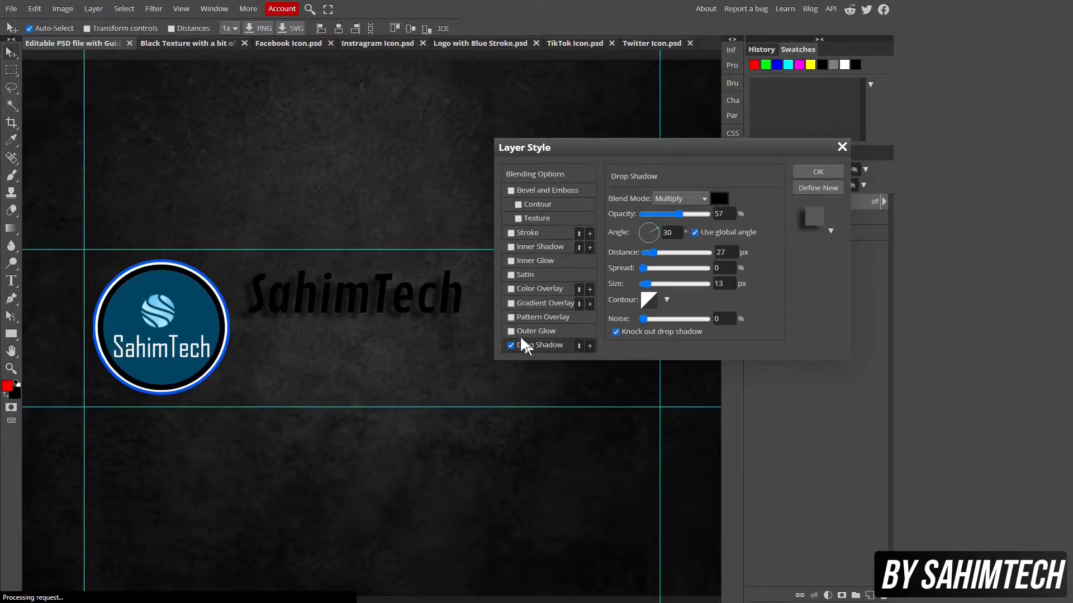
pyautogui.click(512, 289)
pyautogui.click(548, 287)
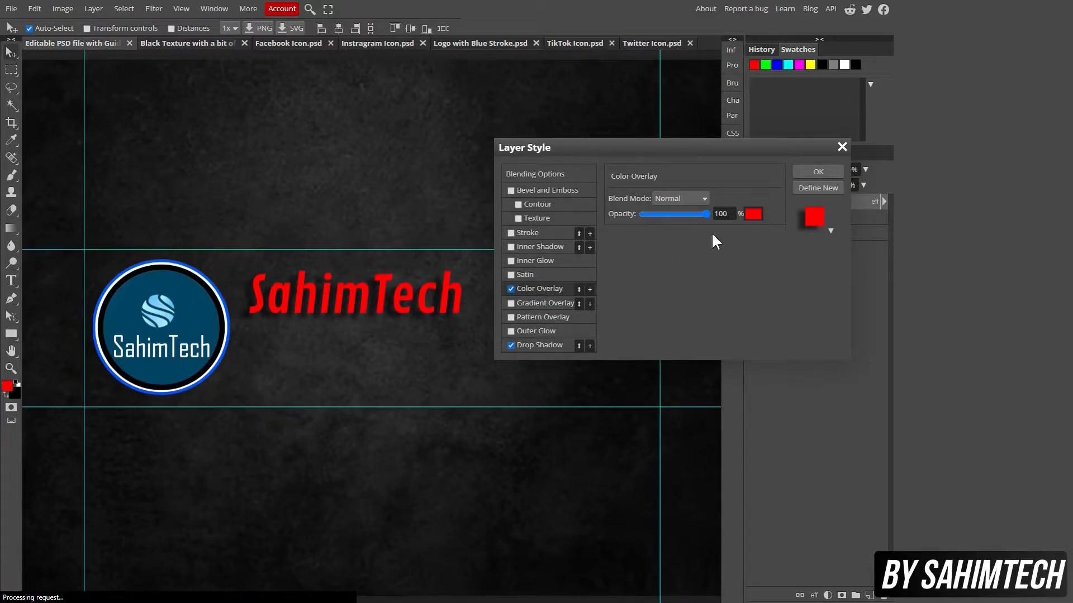
pyautogui.click(754, 215)
pyautogui.click(268, 228)
pyautogui.moveTo(268, 228); pyautogui.dragTo(175, 194)
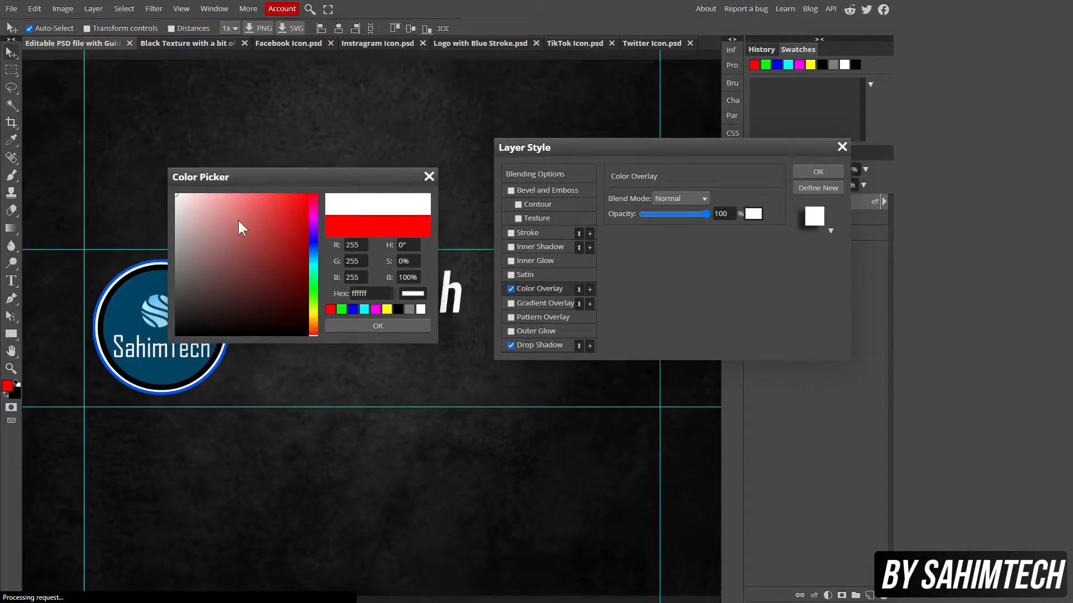
pyautogui.click(412, 328)
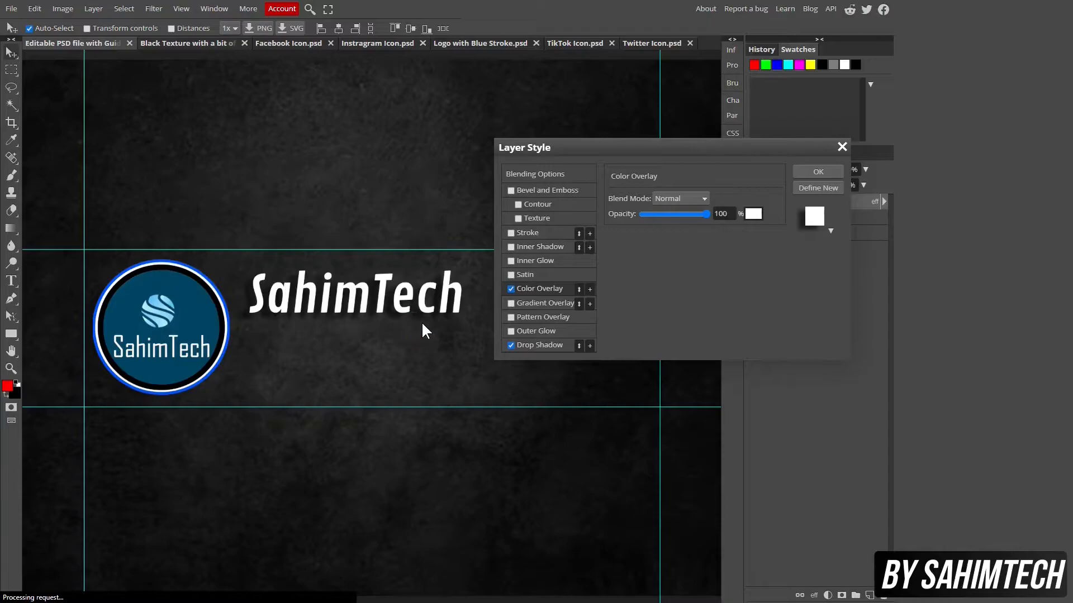
# Set the drop shadow to 7 px distance, 33% spread and a larger size, and enable a stroke
pyautogui.click(546, 345)
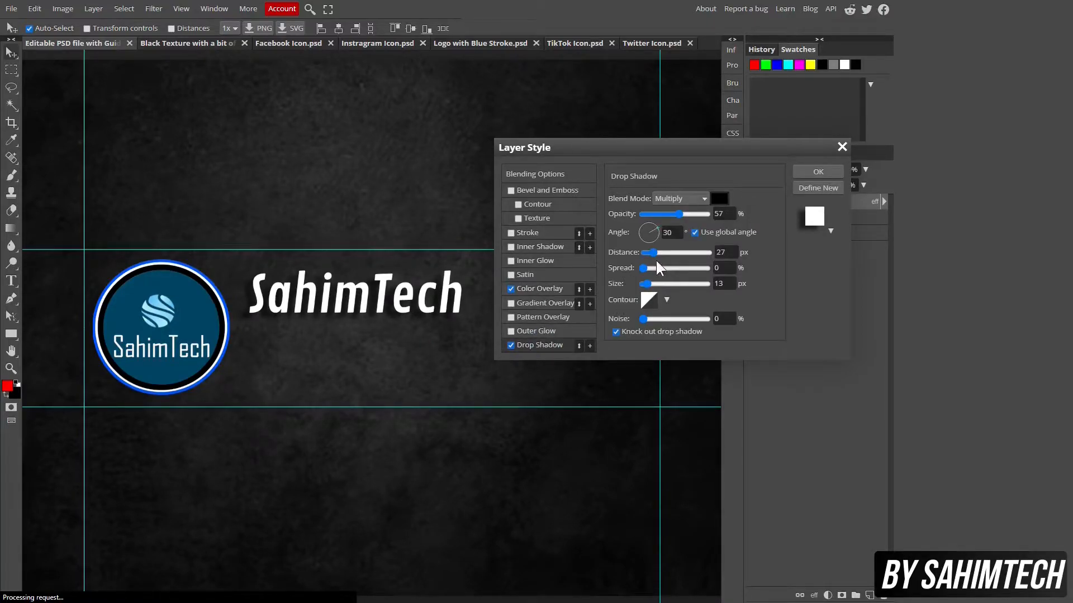
pyautogui.moveTo(655, 252); pyautogui.dragTo(647, 252)
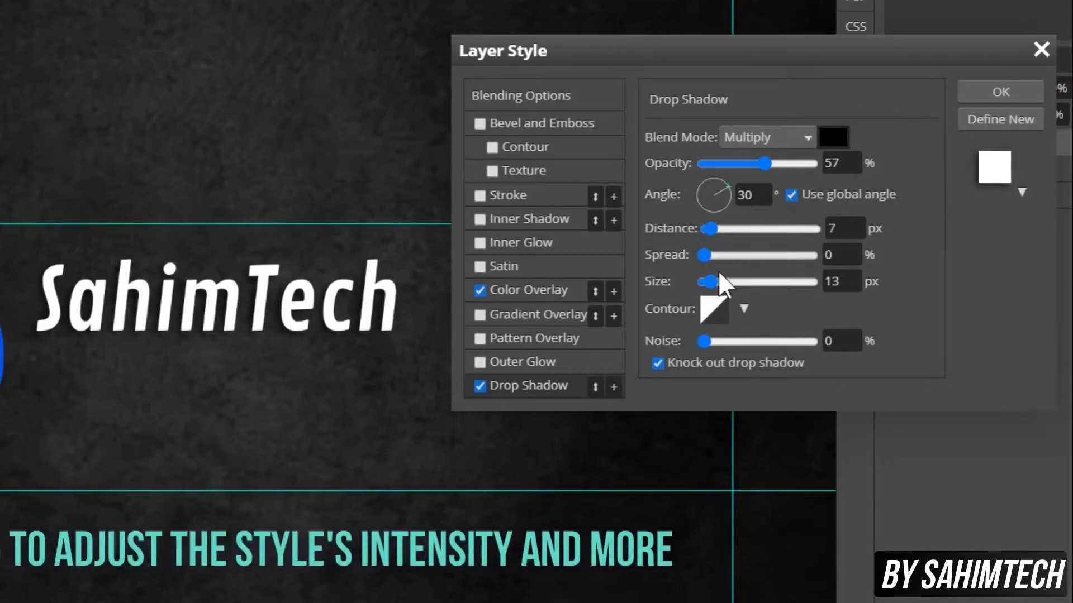
pyautogui.moveTo(710, 283); pyautogui.dragTo(753, 283)
pyautogui.moveTo(709, 252); pyautogui.dragTo(719, 278)
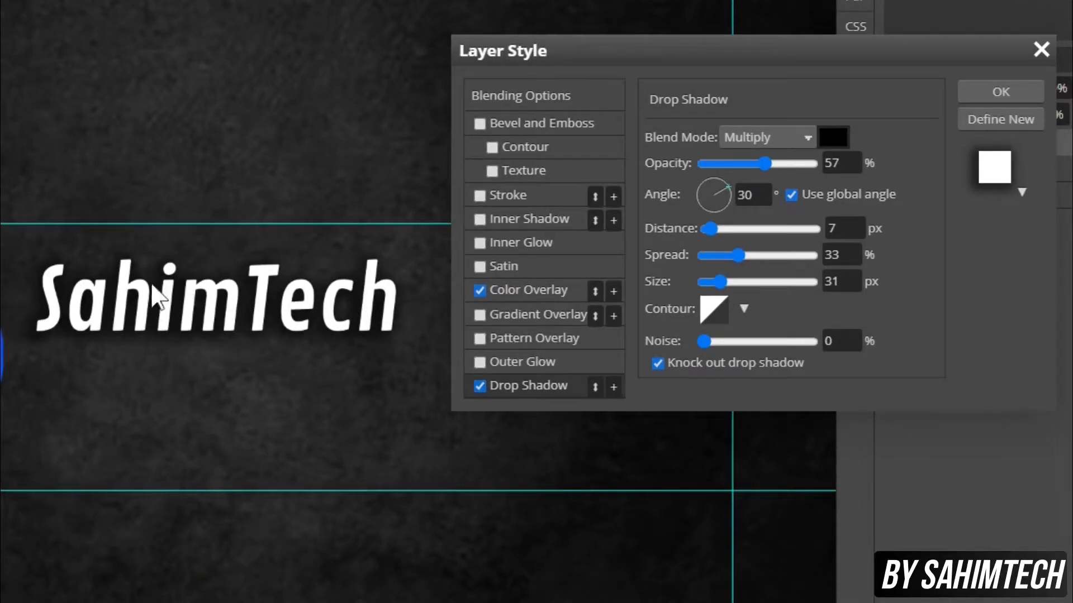
pyautogui.click(478, 196)
# Make the title's stroke black at 11 px and apply the layer style
pyautogui.click(511, 197)
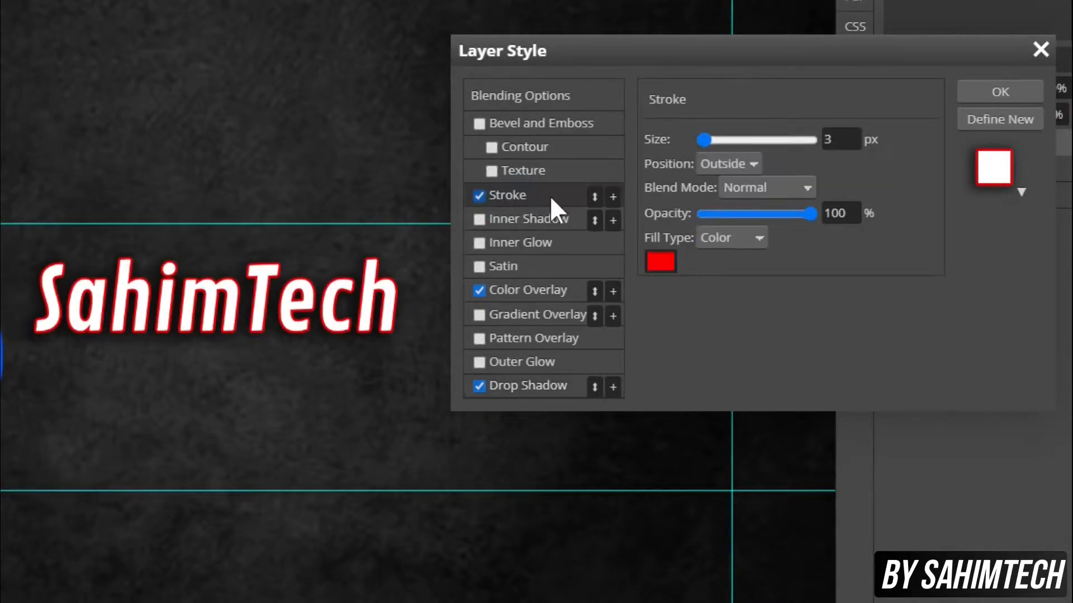
pyautogui.click(660, 262)
pyautogui.click(285, 327)
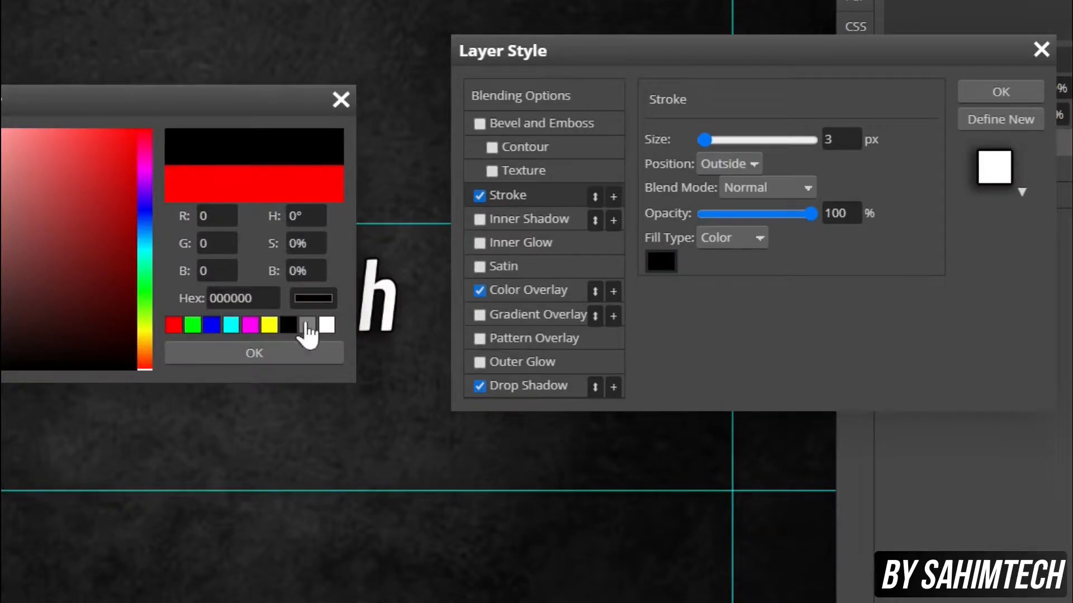
pyautogui.click(318, 352)
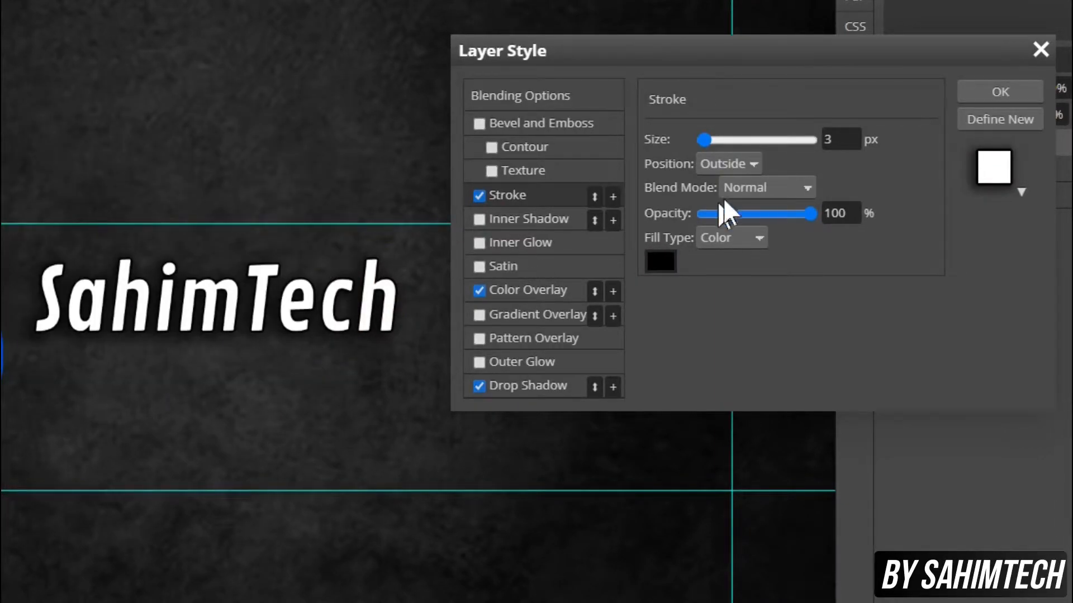
pyautogui.moveTo(717, 137); pyautogui.dragTo(707, 139)
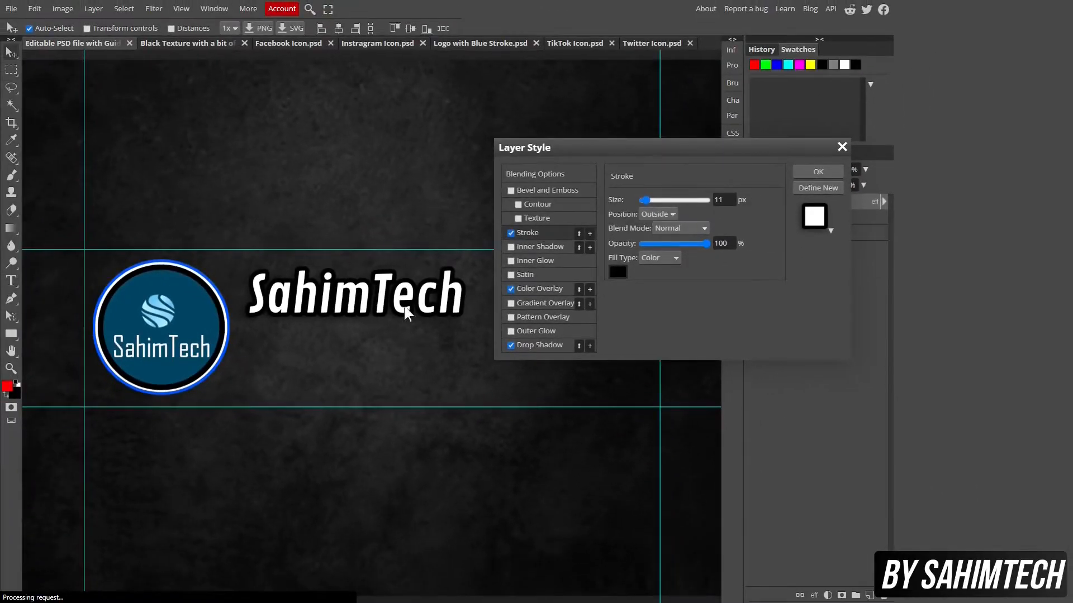
pyautogui.click(816, 172)
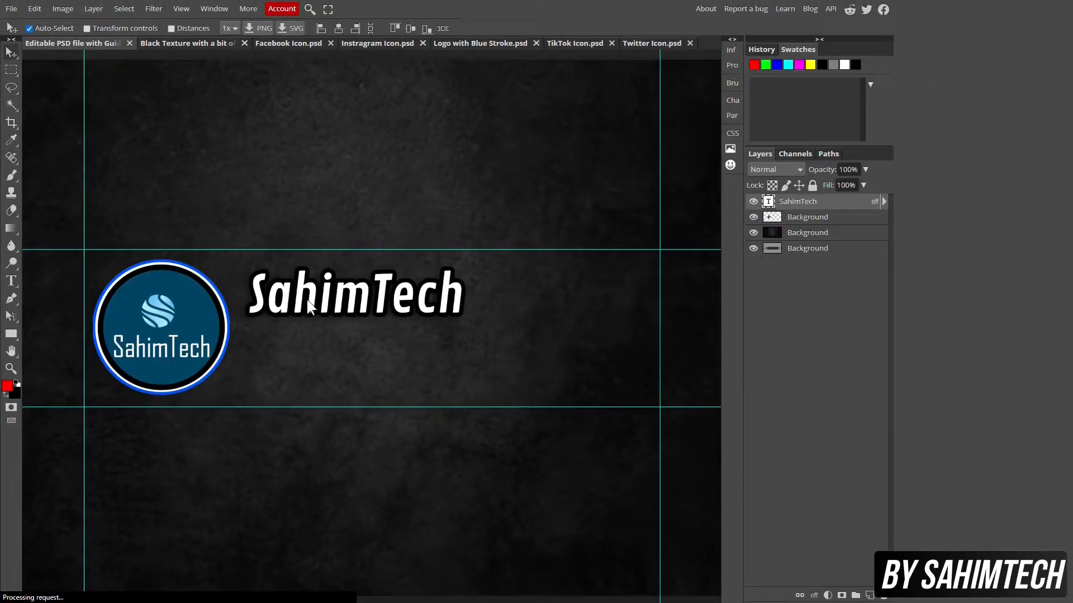
# Nudge the title down-right and type the tagline 'Tech and computing m' below it
pyautogui.moveTo(316, 296); pyautogui.dragTo(319, 303)
pyautogui.click(10, 281)
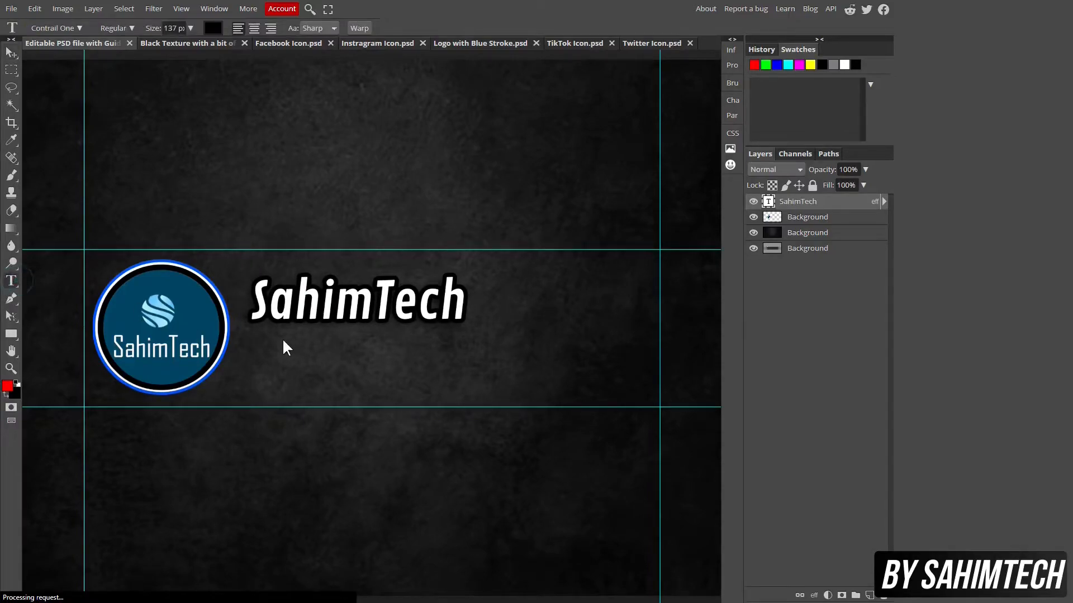
pyautogui.click(255, 345)
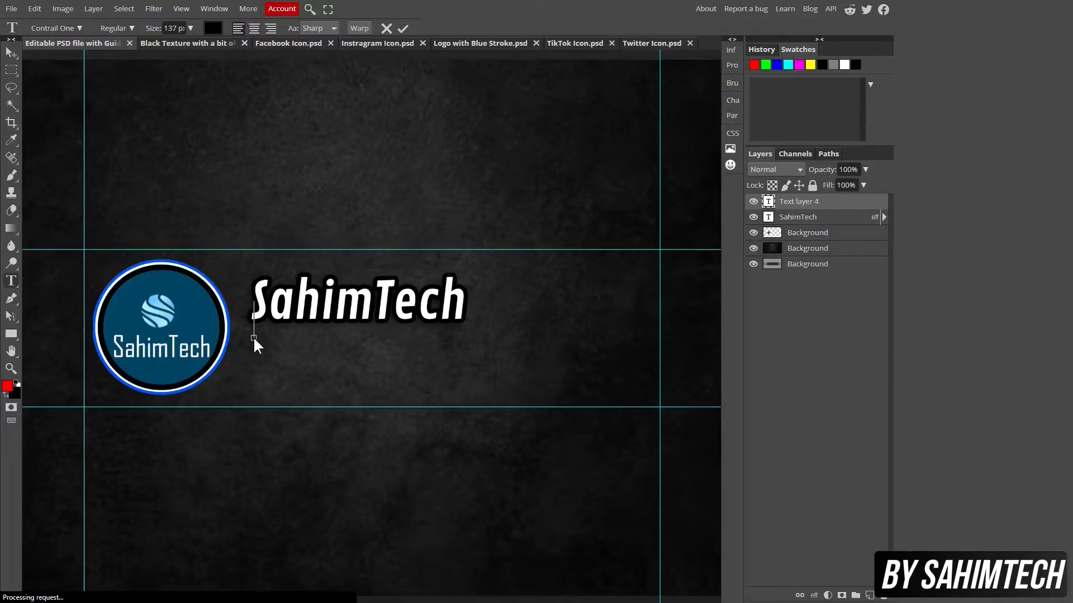
pyautogui.write('Tech and computing m')
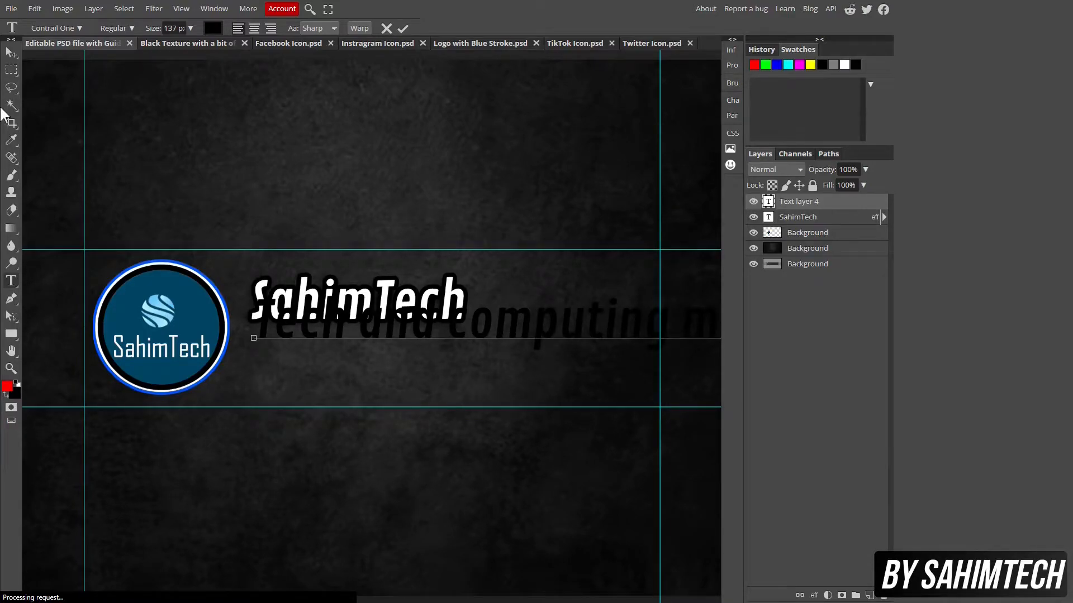
pyautogui.click(11, 52)
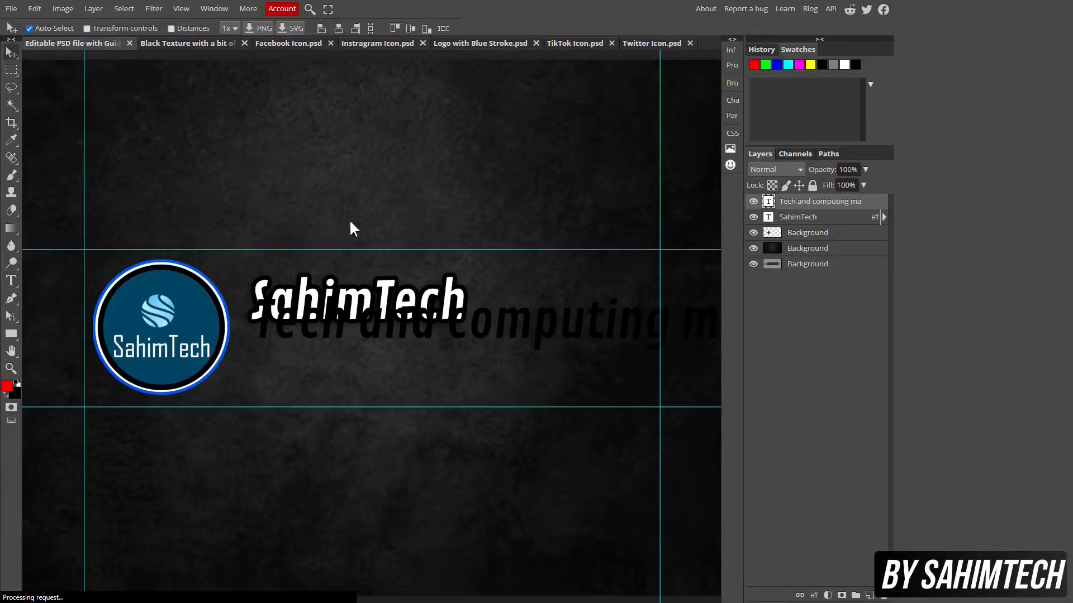
# Scale the tagline down to 75 px and position it directly under the SahimTech title
pyautogui.hotkey('ctrl', 't')
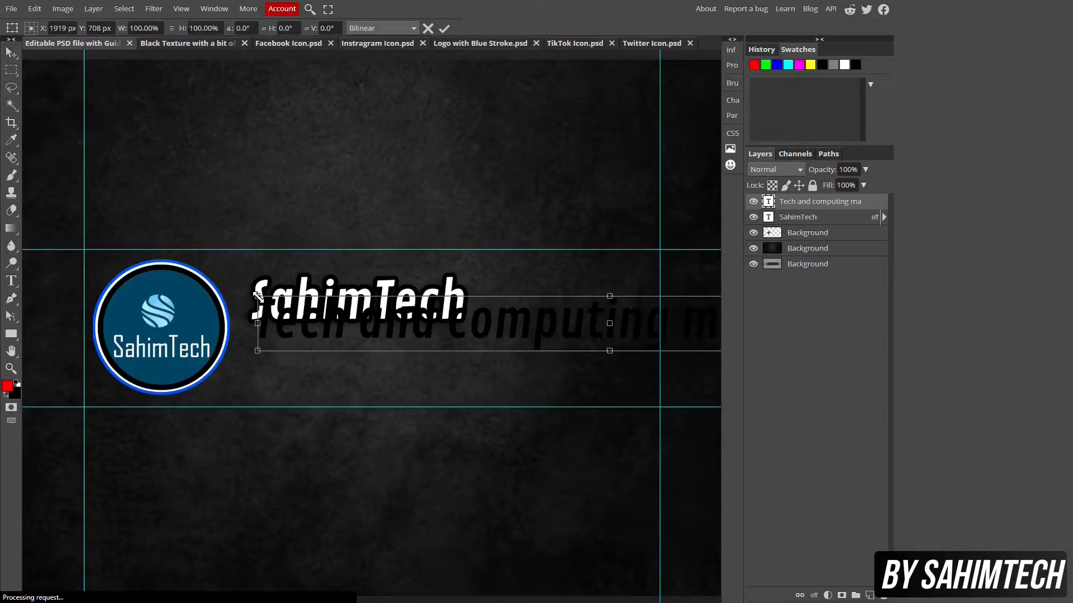
pyautogui.moveTo(257, 296); pyautogui.dragTo(260, 329)
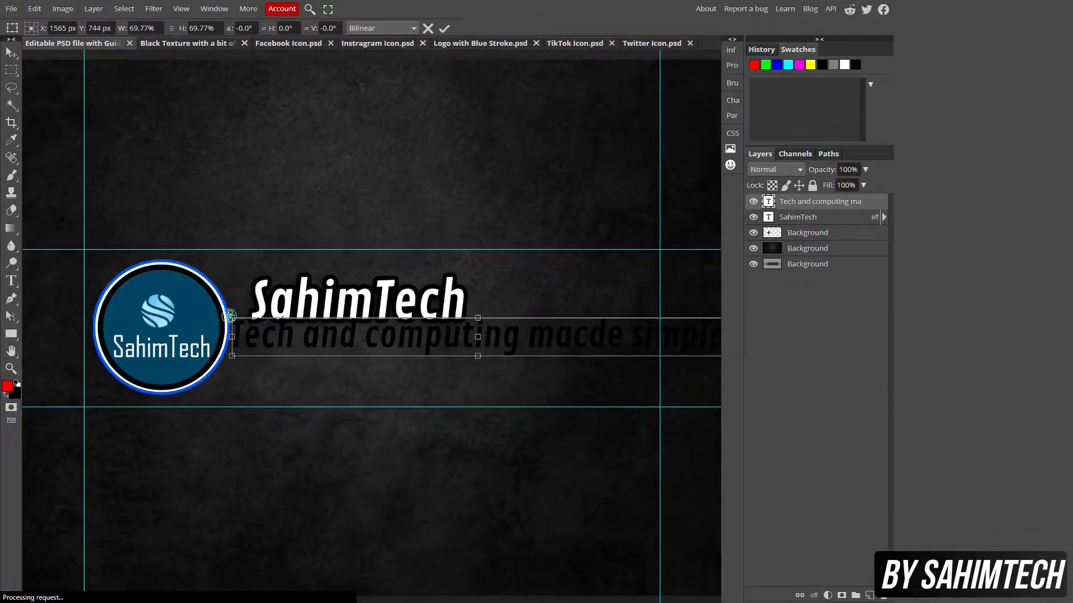
pyautogui.moveTo(349, 343); pyautogui.dragTo(357, 346)
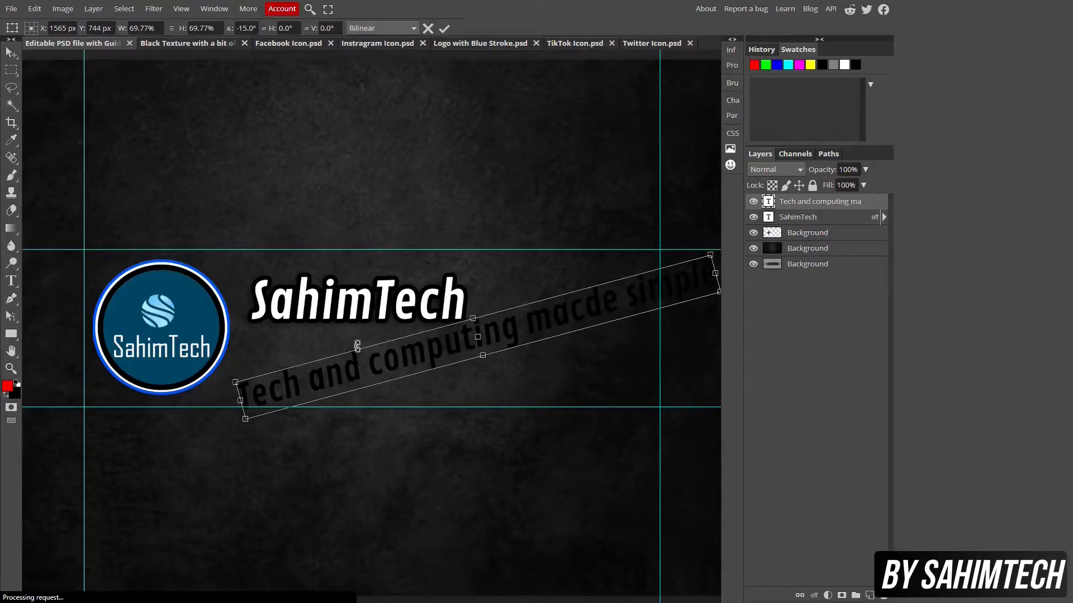
pyautogui.press('Escape')
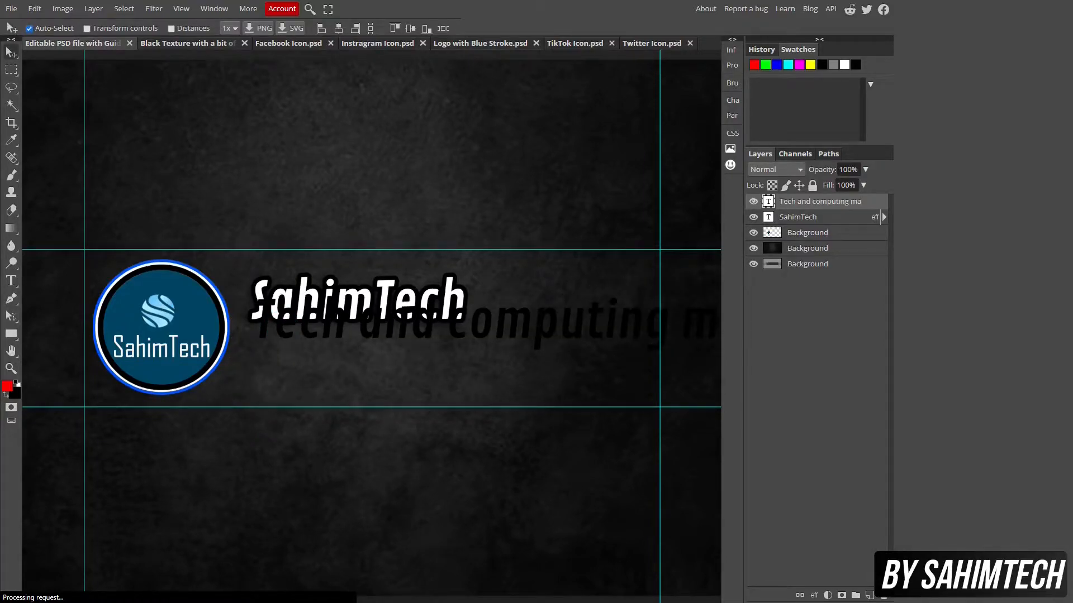
pyautogui.hotkey('ctrl', 't')
pyautogui.moveTo(258, 297); pyautogui.dragTo(651, 342)
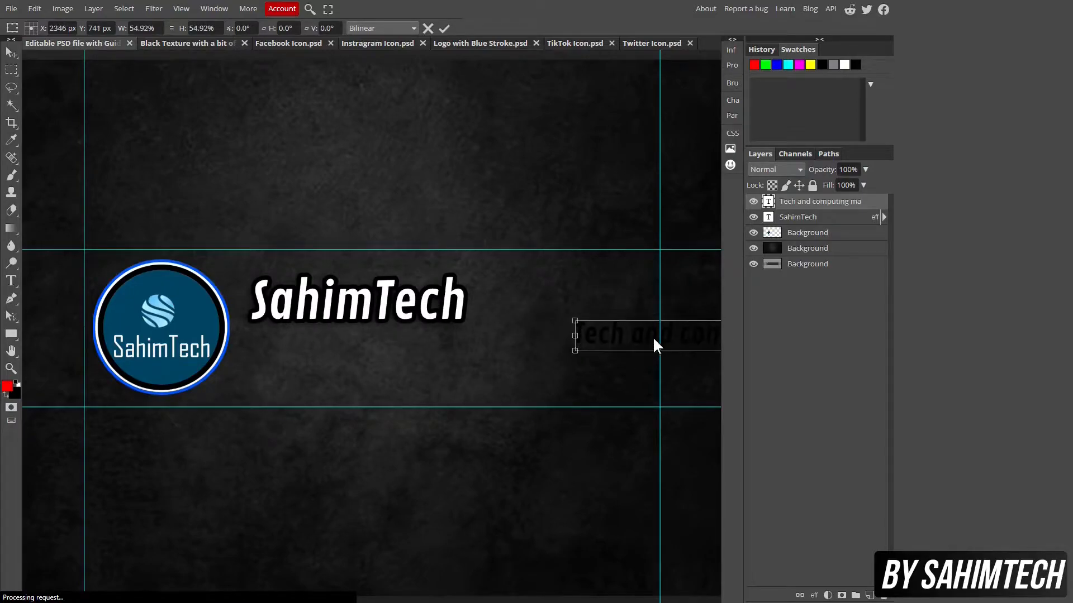
pyautogui.moveTo(428, 343); pyautogui.dragTo(312, 343)
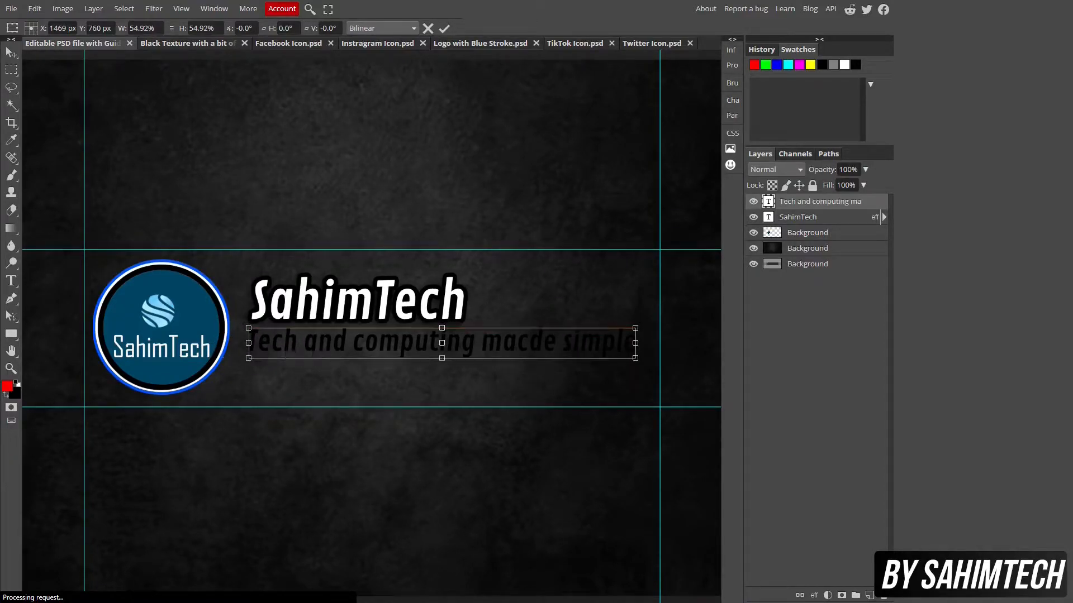
pyautogui.click(12, 283)
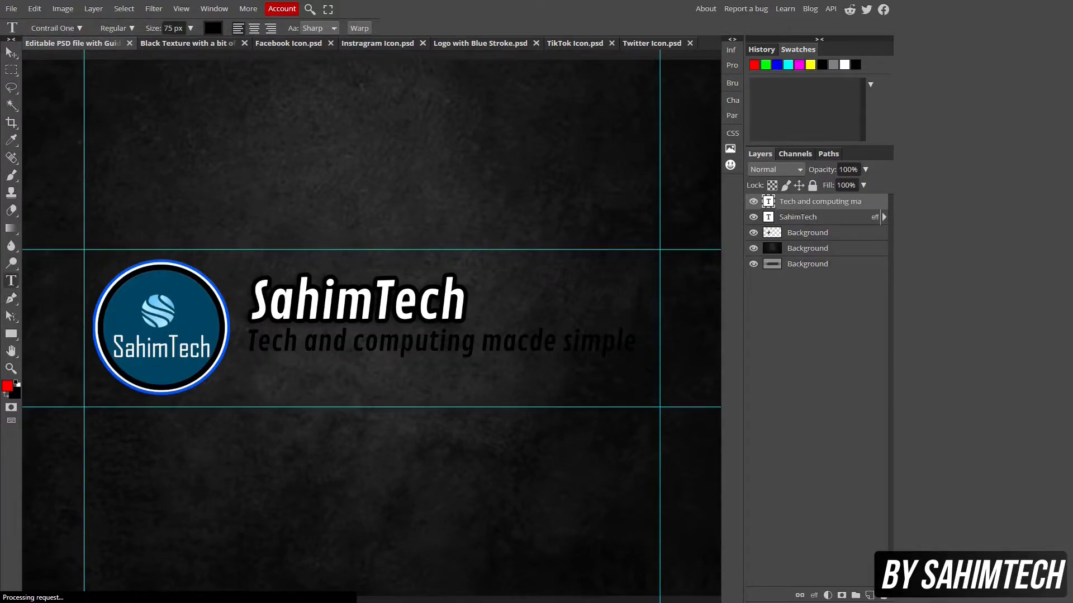
# Remove the stray 'c' from 'macde' so the tagline reads 'Tech and computing made simple'
pyautogui.click(526, 341)
pyautogui.press('BackSpace')
pyautogui.click(11, 52)
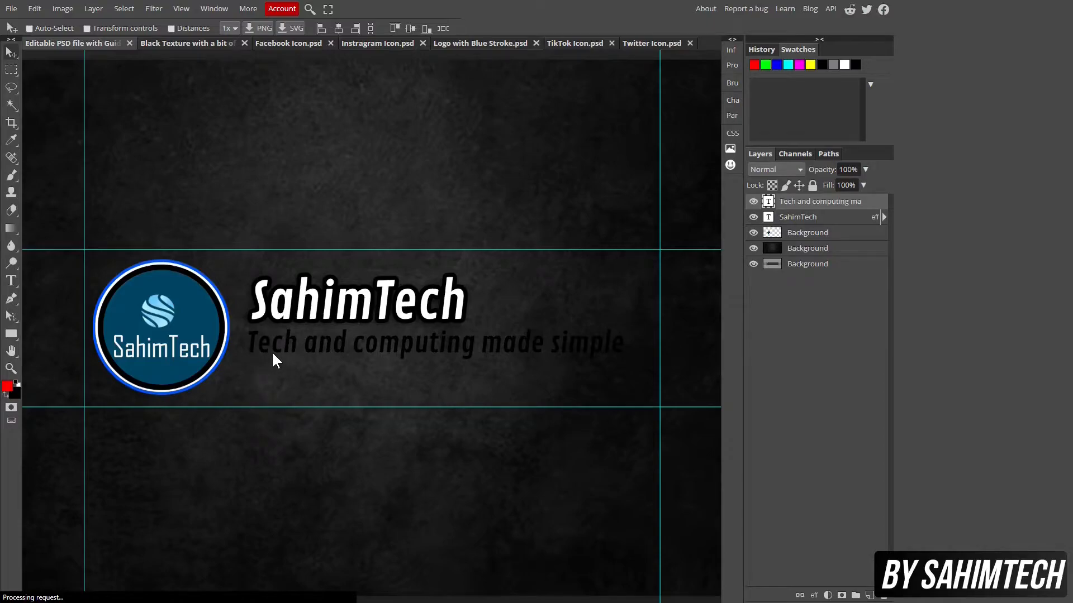
pyautogui.click(799, 218)
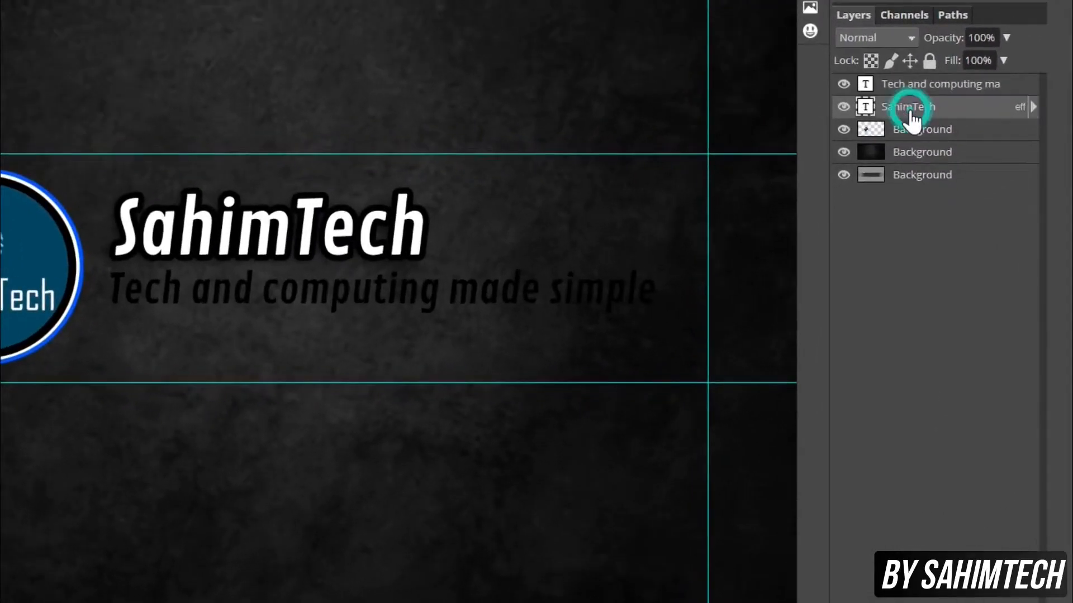
# Copy the SahimTech layer's style from its Layers panel context menu
pyautogui.rightClick(912, 120)
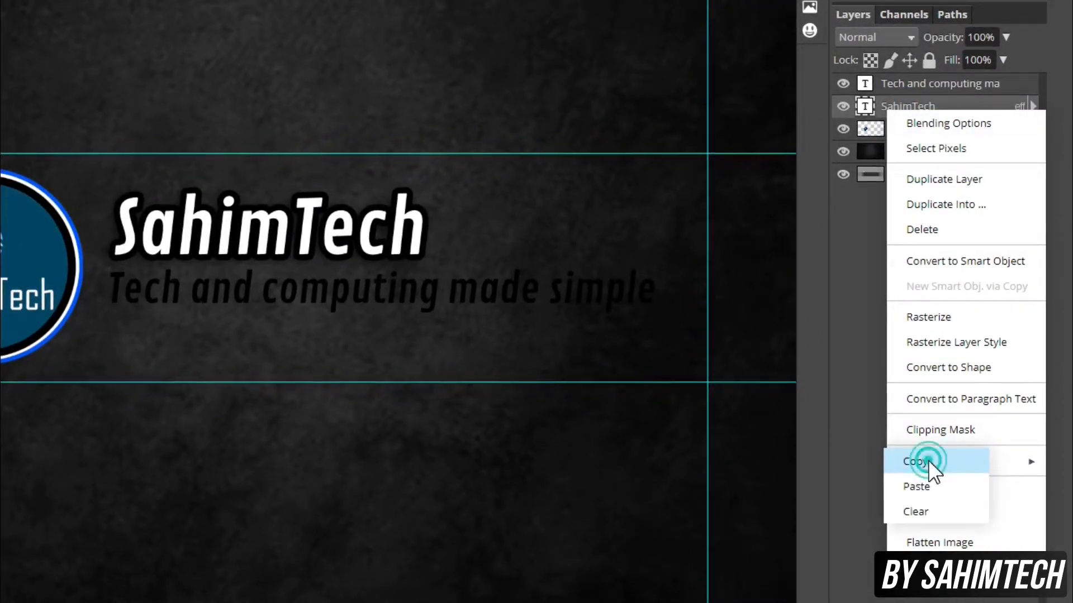
pyautogui.click(927, 460)
pyautogui.rightClick(925, 109)
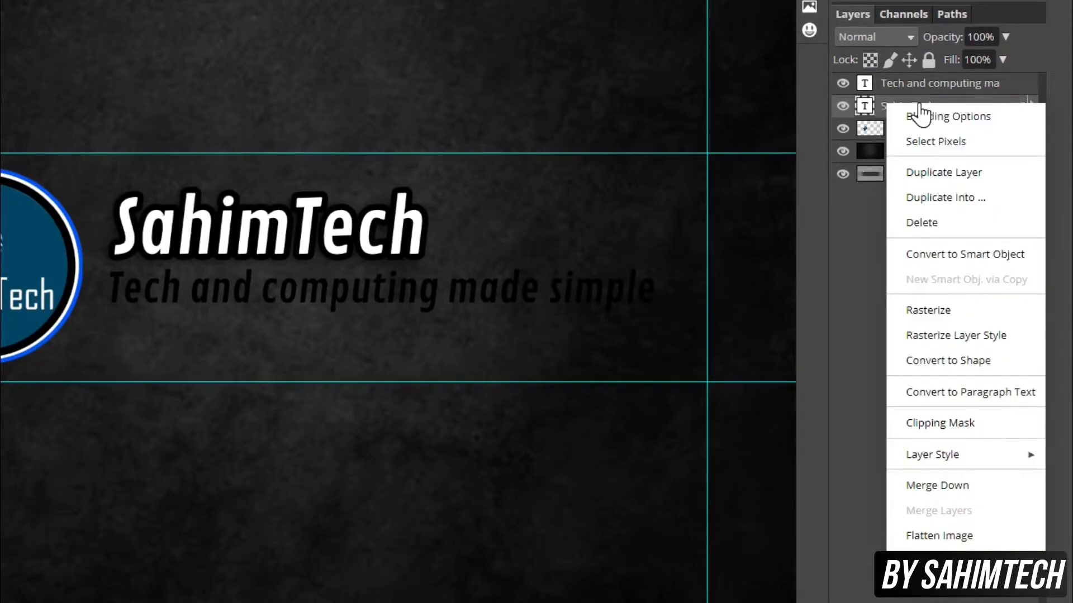
pyautogui.moveTo(1033, 457)
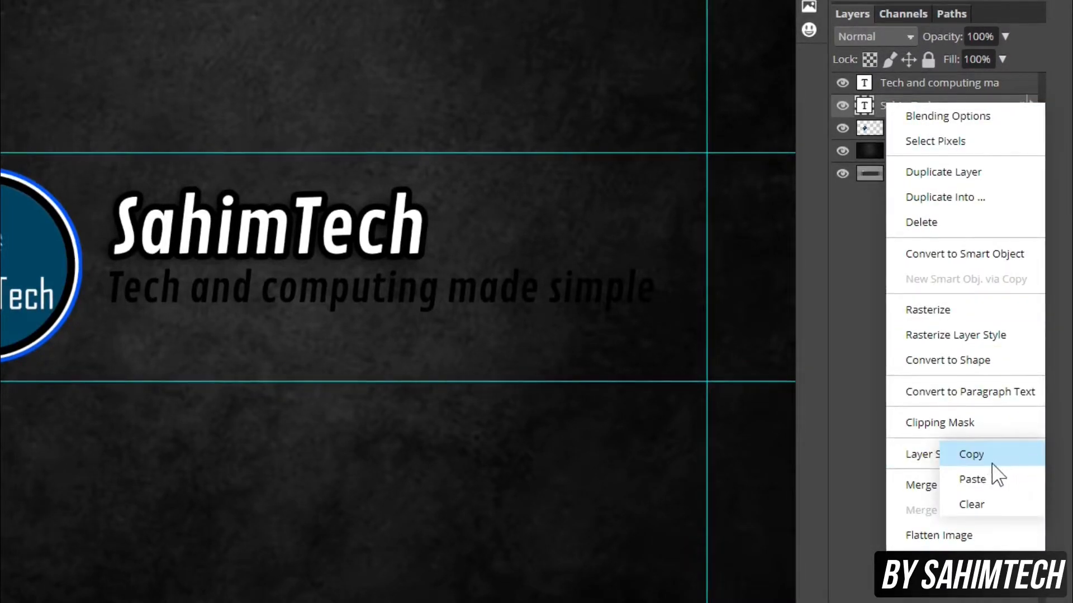
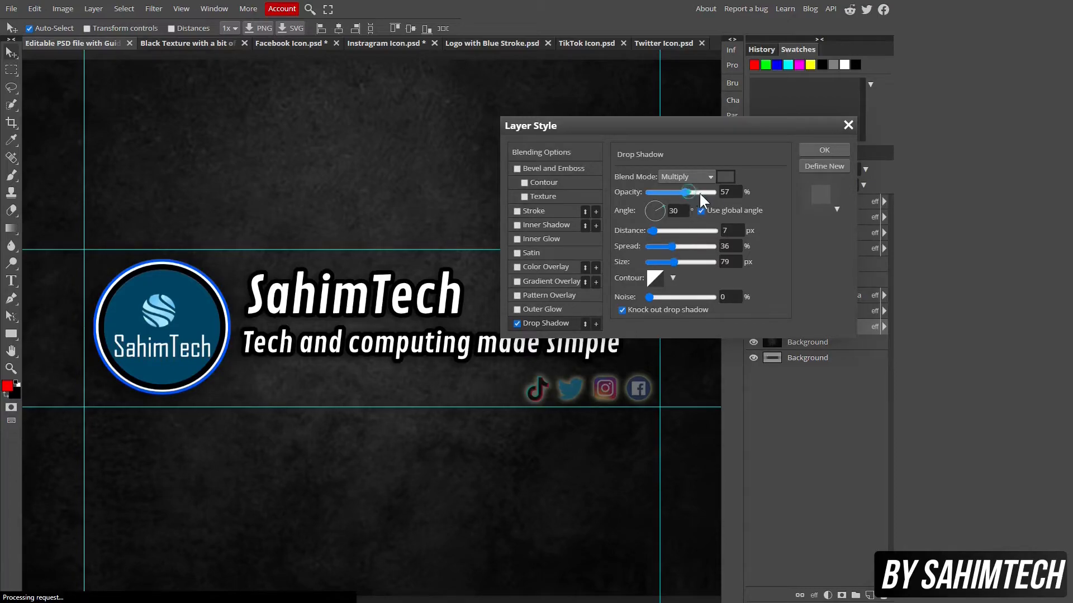
# Raise the drop shadow opacity to 100% and apply the layer style
pyautogui.moveTo(699, 192); pyautogui.dragTo(733, 186)
pyautogui.click(823, 150)
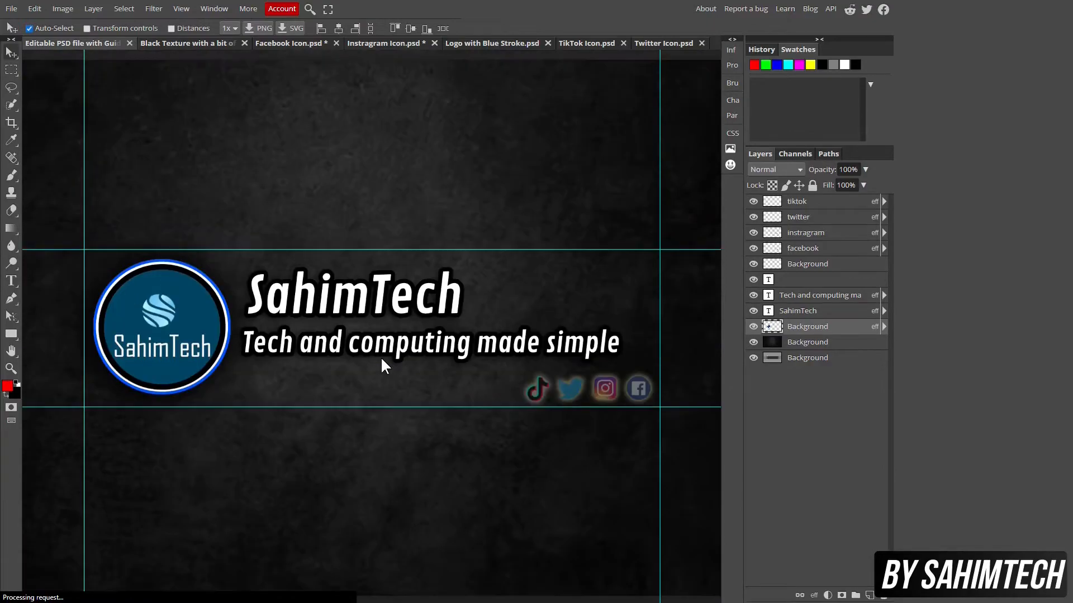
# Type 'Tech Videos Computing and more' under the tagline, then delete 'Computing and more'
pyautogui.click(11, 280)
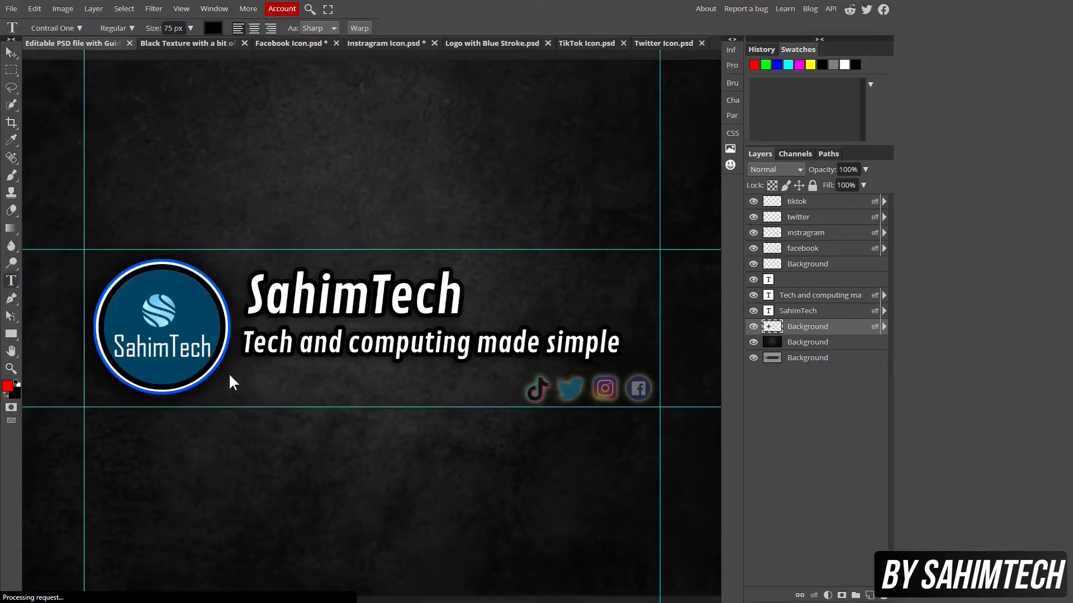
pyautogui.click(248, 378)
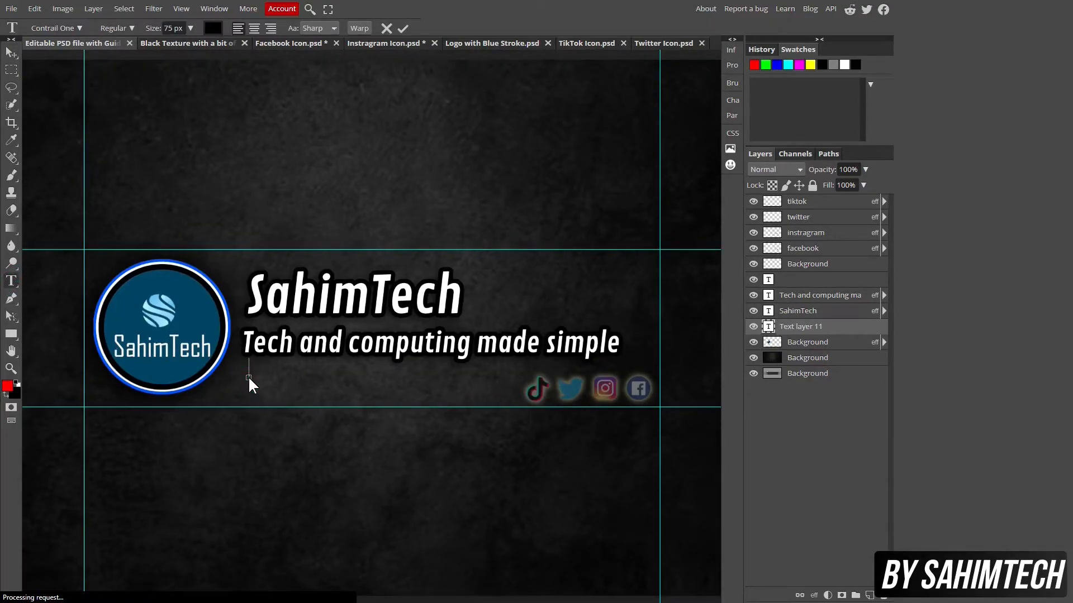
pyautogui.write('Tech Vide')
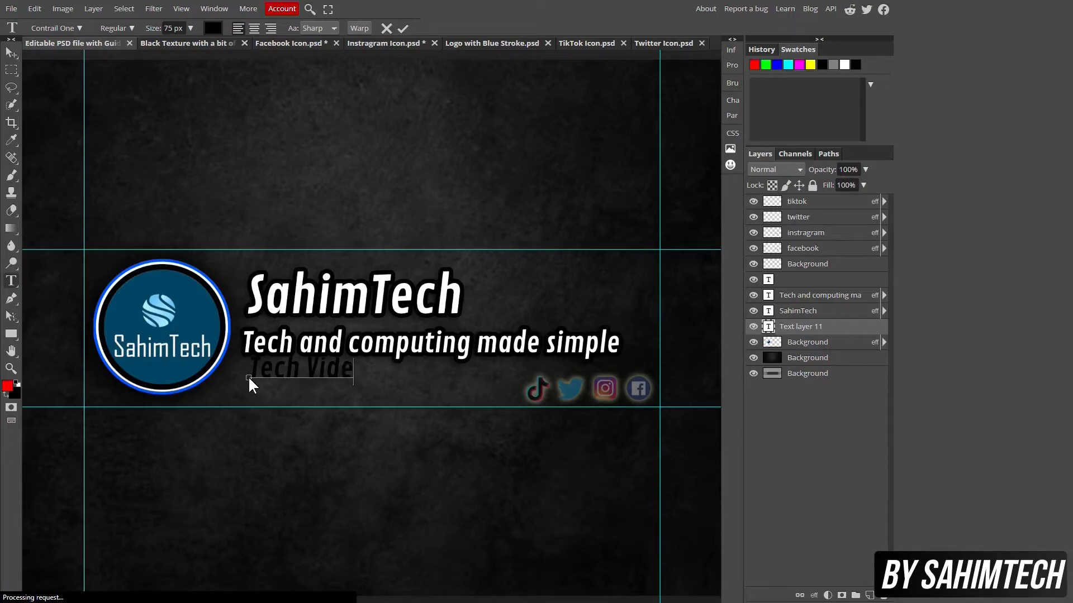
pyautogui.write('os Computing and more')
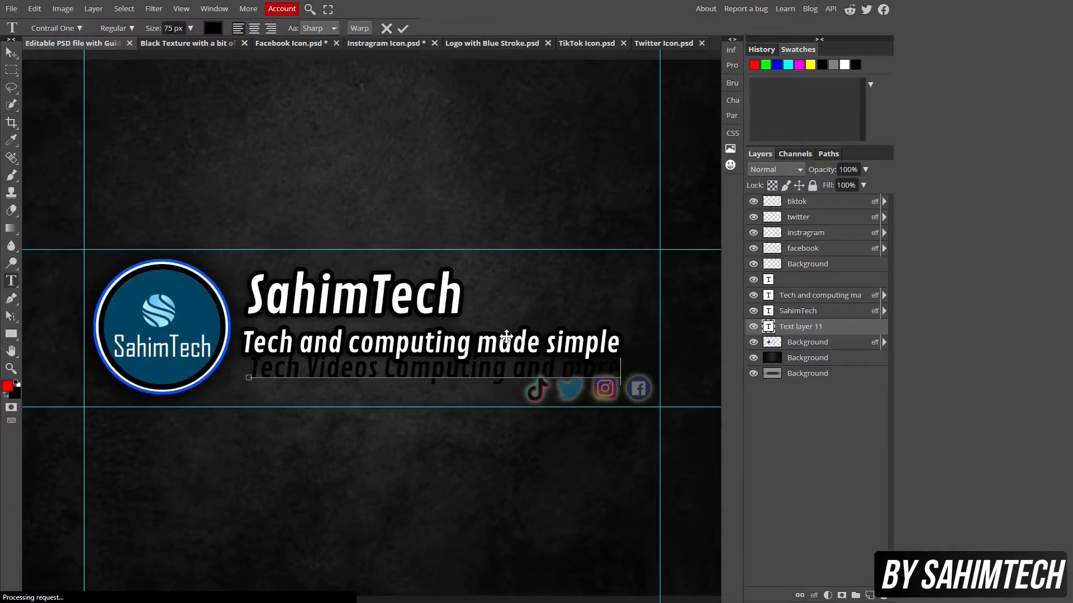
pyautogui.moveTo(383, 369); pyautogui.dragTo(596, 369)
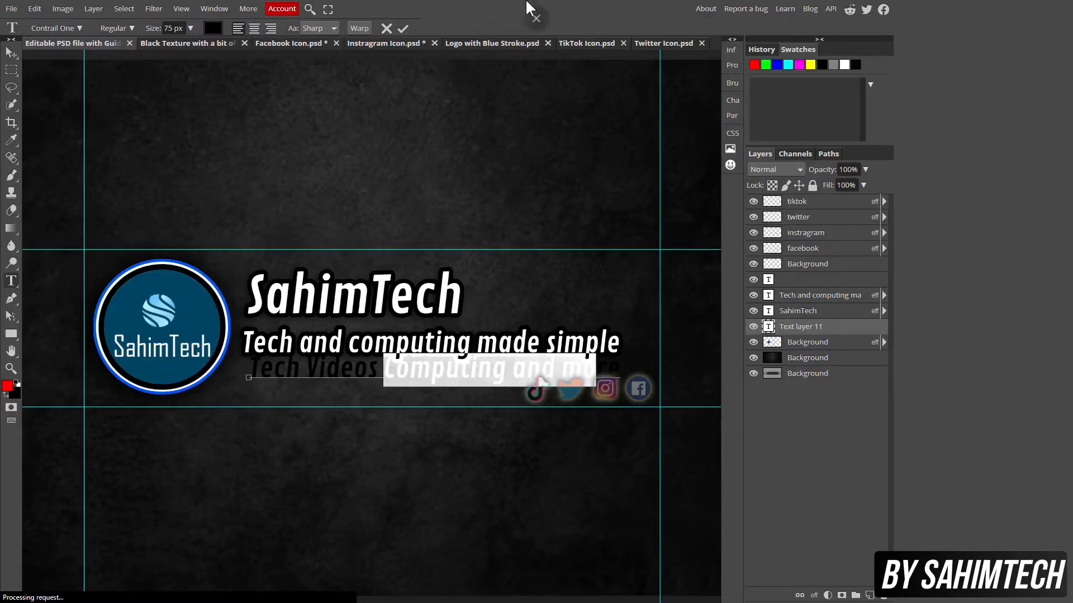
pyautogui.press('BackSpace')
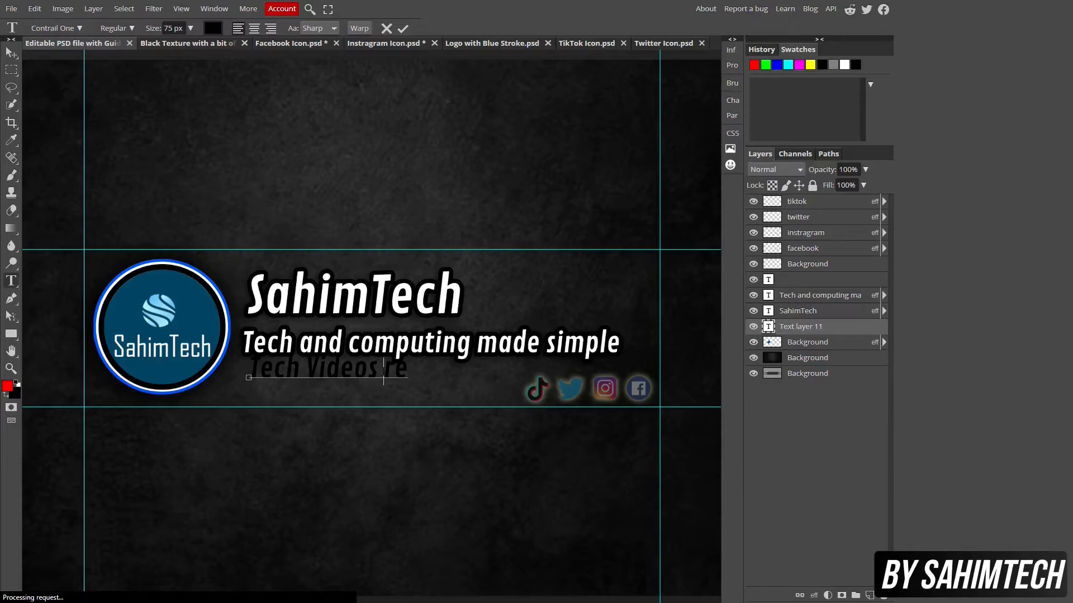
pyautogui.hotkey('ctrl', 'z')
pyautogui.moveTo(383, 370); pyautogui.dragTo(650, 370)
pyautogui.hotkey('ctrl', 'c')
pyautogui.press('BackSpace')
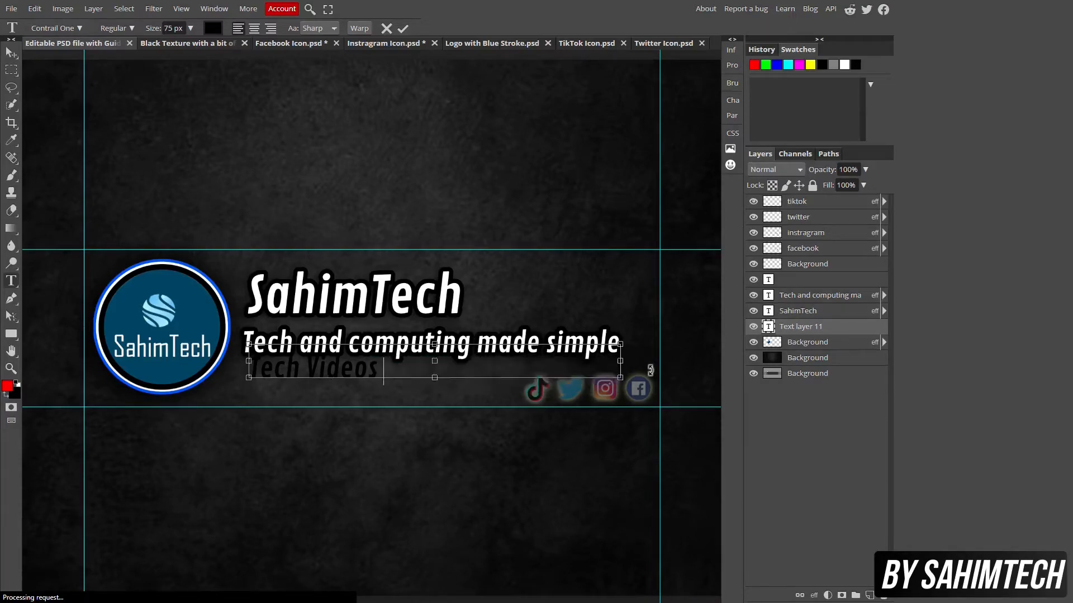
# Move 'Tech Videos' slightly down-left and scale it down to 54 px
pyautogui.click(11, 52)
pyautogui.moveTo(281, 360); pyautogui.dragTo(274, 370)
pyautogui.hotkey('alt', 'ctrl', 't')
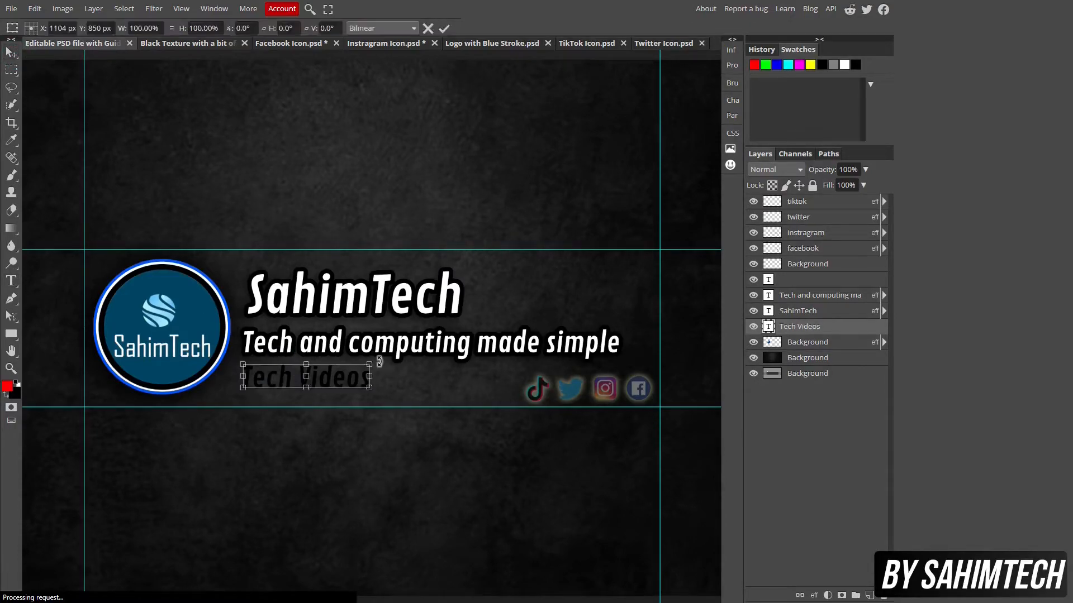
pyautogui.moveTo(367, 387); pyautogui.dragTo(308, 374)
pyautogui.click(11, 52)
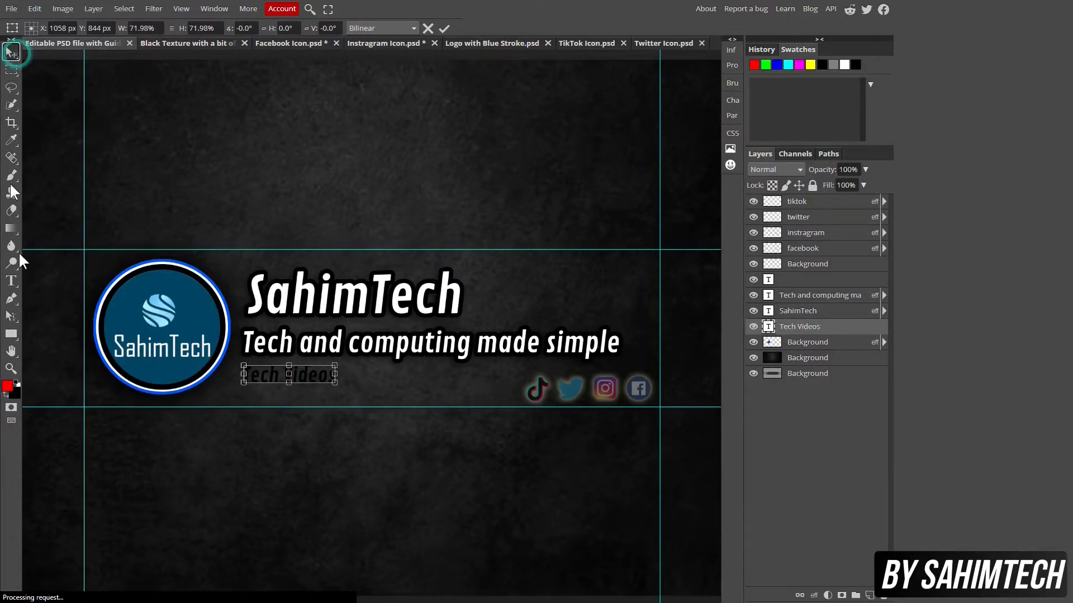
pyautogui.click(11, 281)
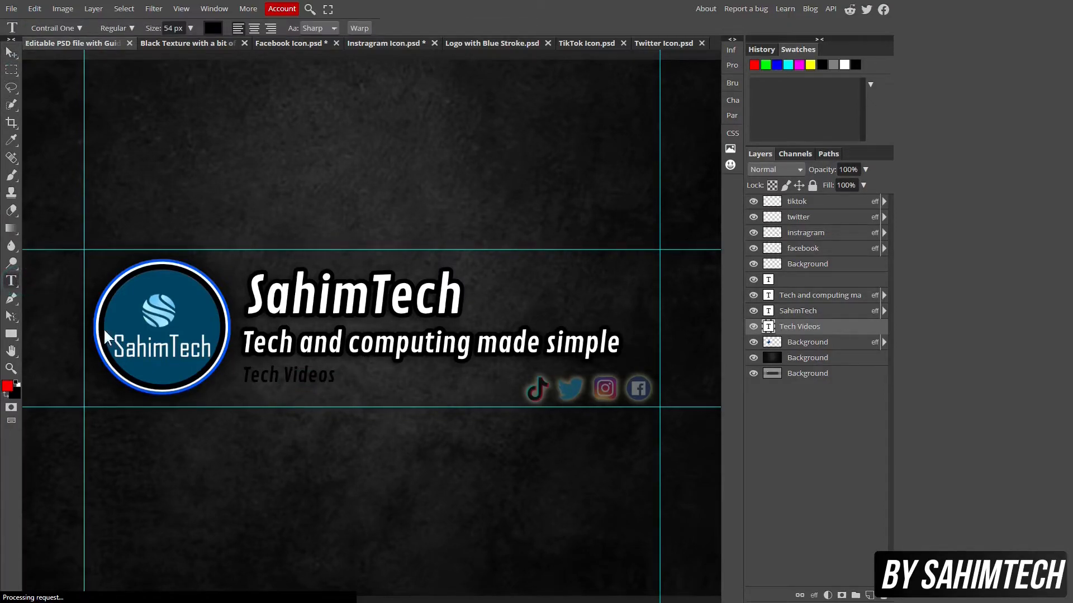
# Paste 'Computing and more' as a new text layer after Tech Videos
pyautogui.click(342, 382)
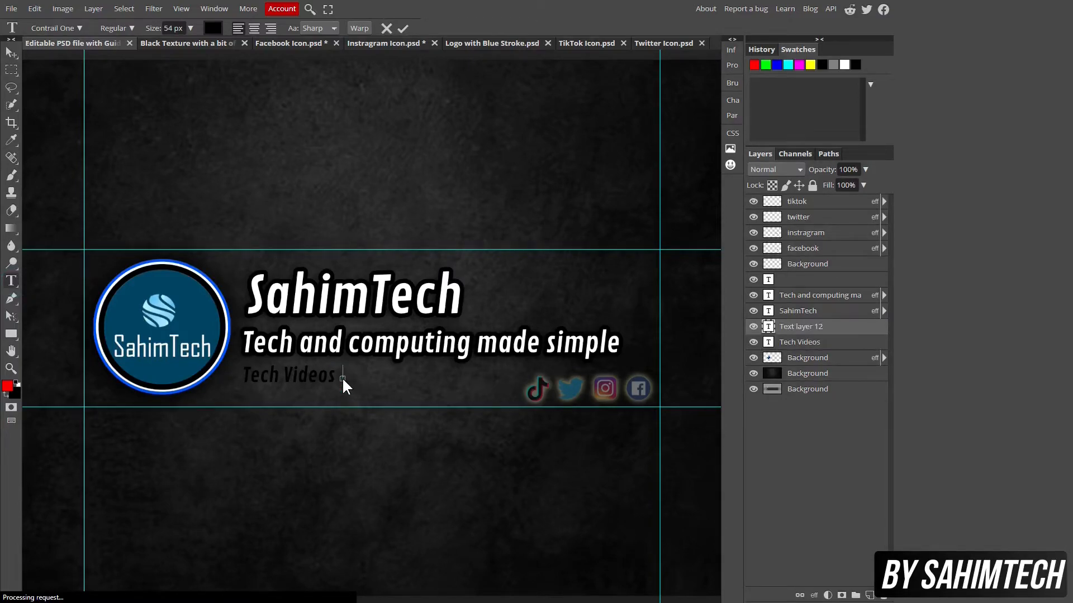
pyautogui.hotkey('ctrl', 'v')
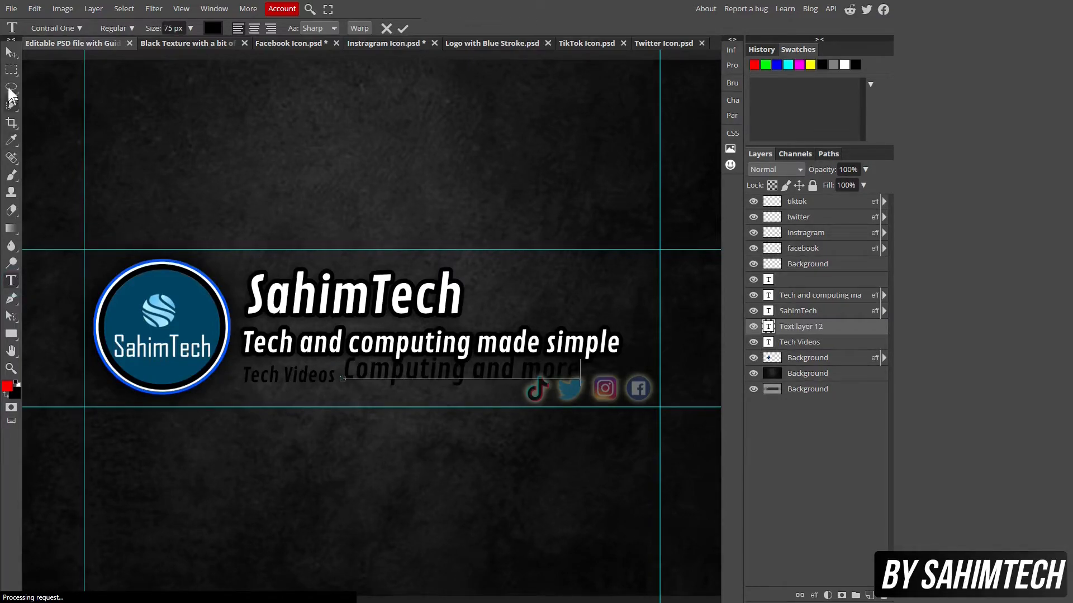
pyautogui.click(12, 53)
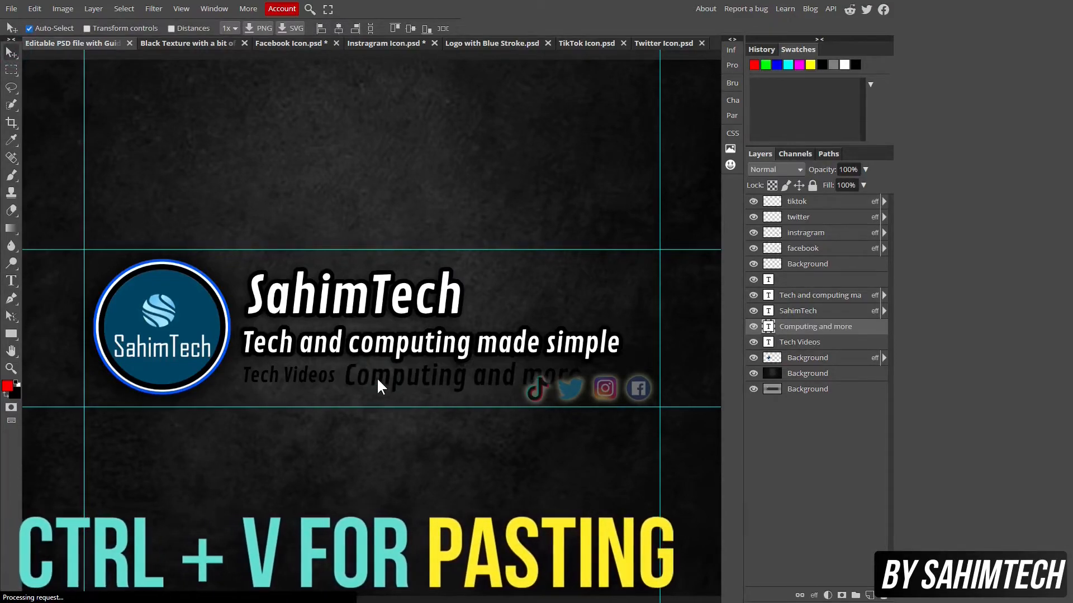
# Shrink 'Computing and more' in two passes and nudge it up in line with Tech Videos
pyautogui.hotkey('ctrl', 't')
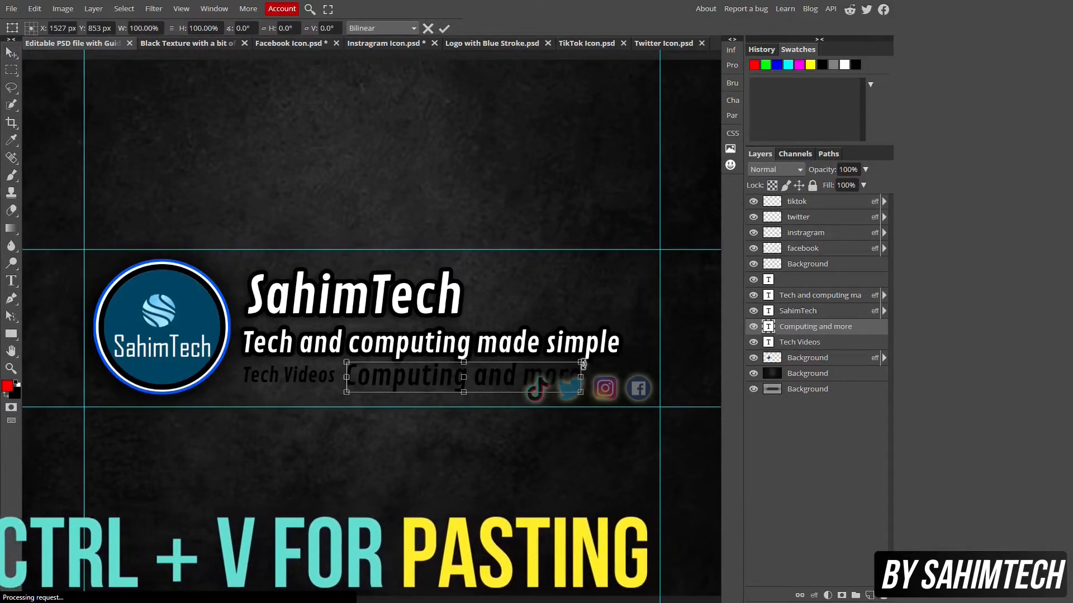
pyautogui.moveTo(581, 362); pyautogui.dragTo(524, 367)
pyautogui.press('Up')
pyautogui.press('Up')
pyautogui.press('Up')
pyautogui.press('Up')
pyautogui.press('Up')
pyautogui.press('Up')
pyautogui.press('Up')
pyautogui.press('Up')
pyautogui.press('Up')
pyautogui.press('Up')
pyautogui.press('Up')
pyautogui.press('Up')
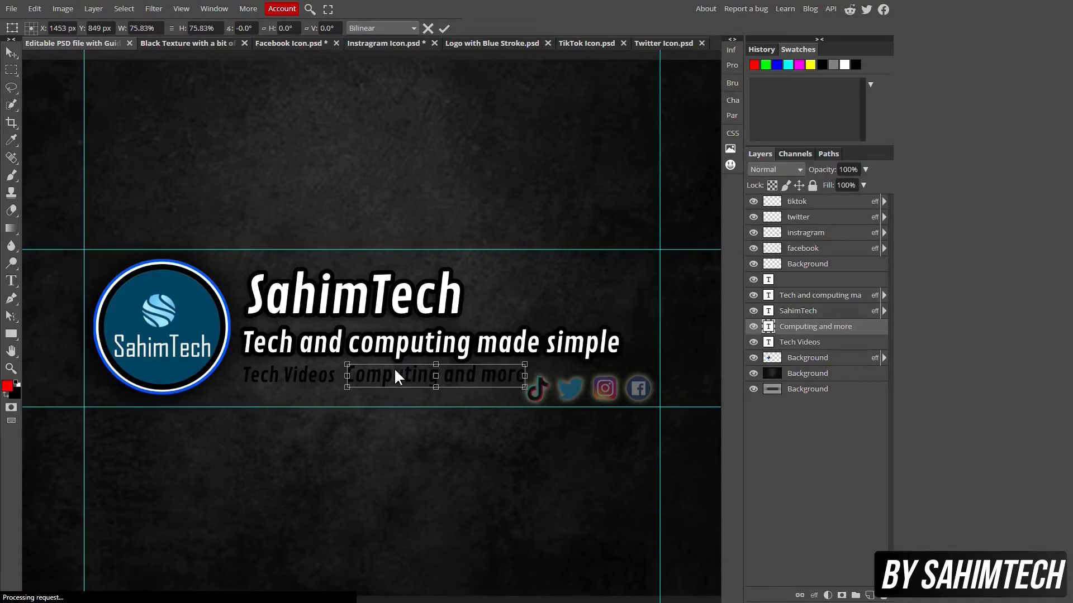
pyautogui.press('Return')
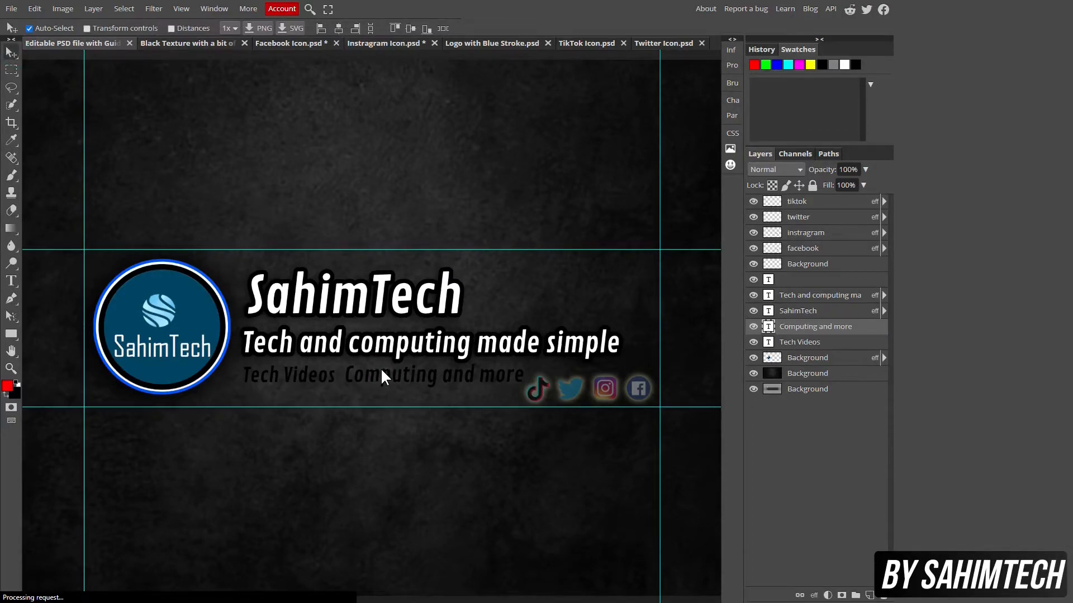
pyautogui.hotkey('ctrl', 'alt', 't')
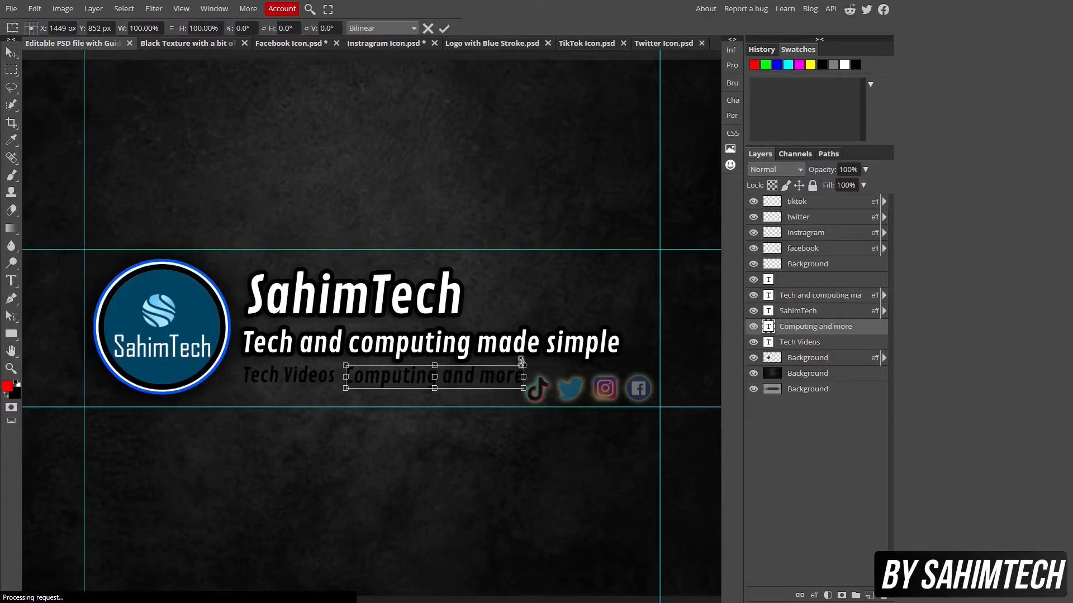
pyautogui.moveTo(526, 365); pyautogui.dragTo(505, 370)
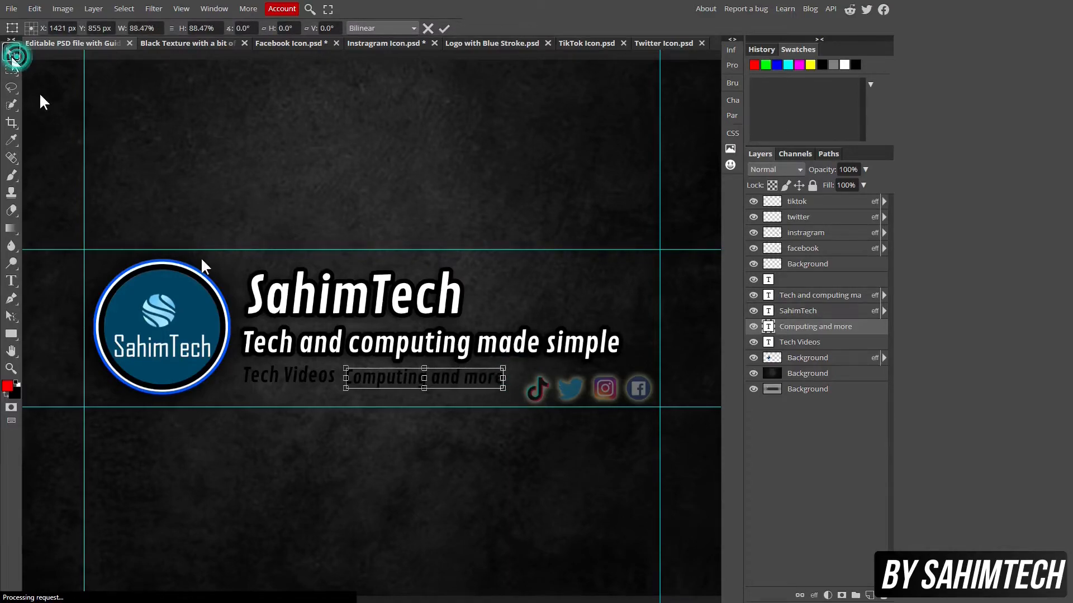
pyautogui.press('Return')
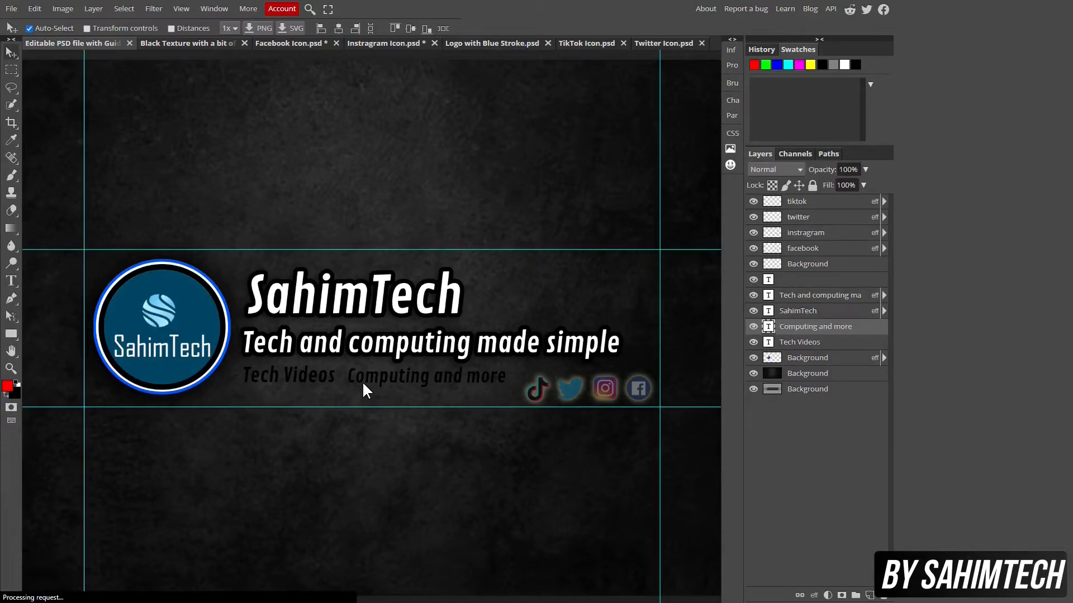
# Exit full screen and search Google for 'copy paste dot' in a new tab
pyautogui.press('F11')
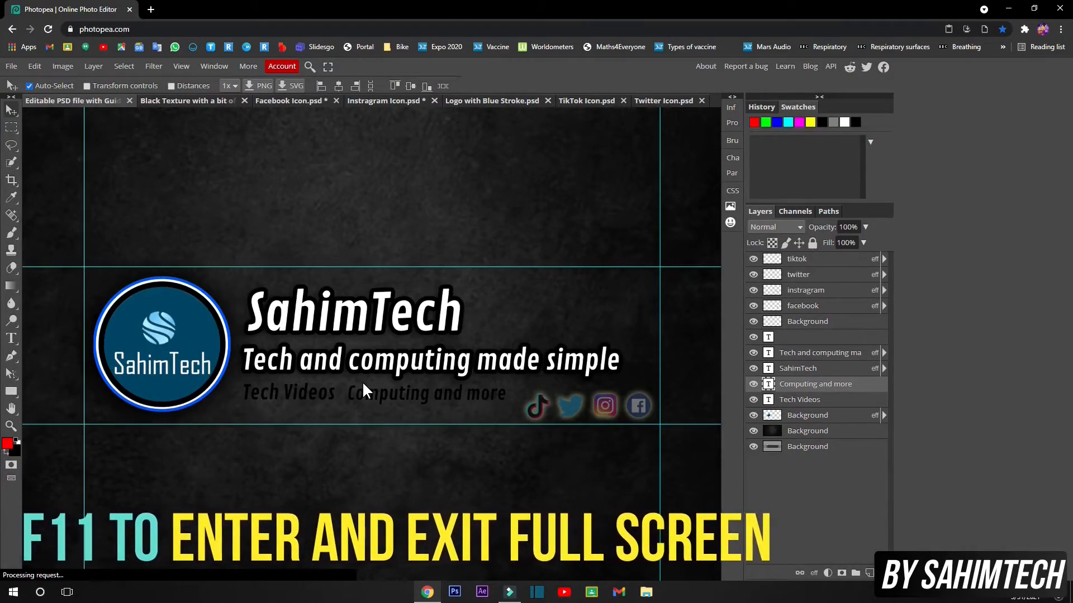
pyautogui.click(151, 10)
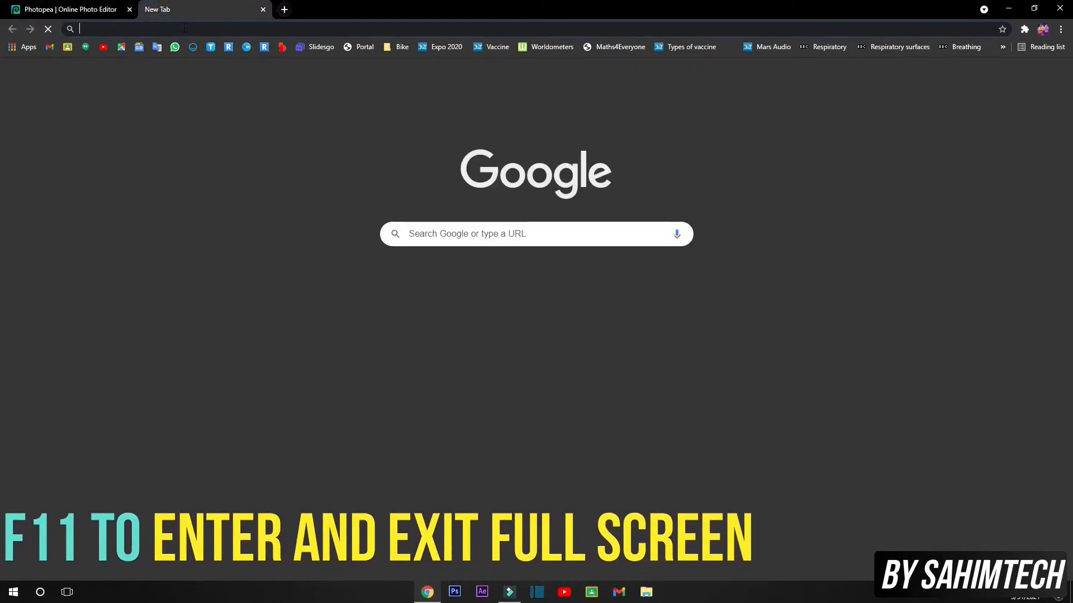
pyautogui.write('co')
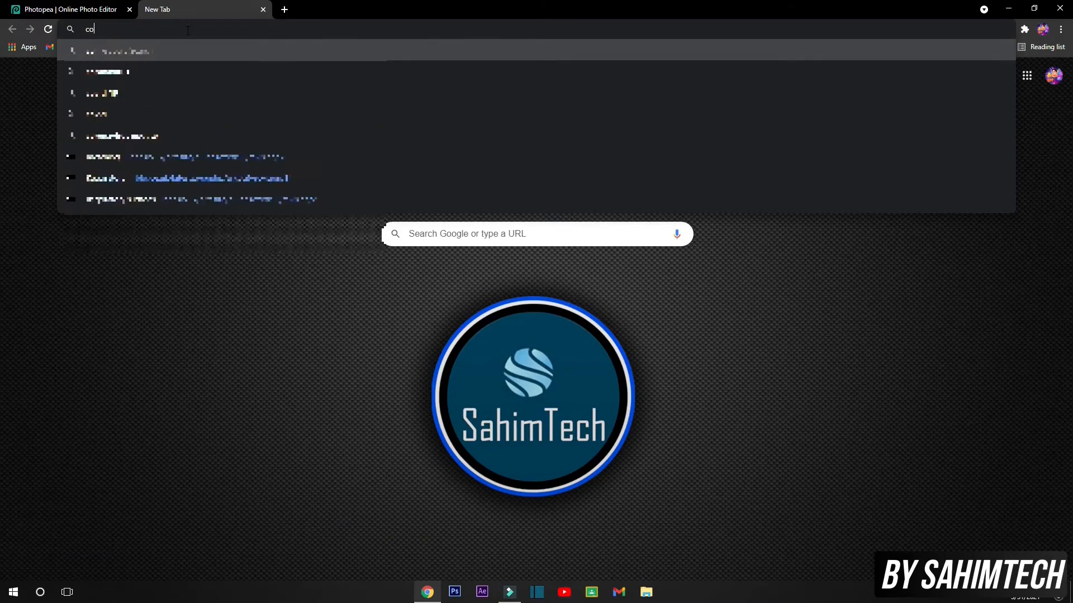
pyautogui.write('py pa')
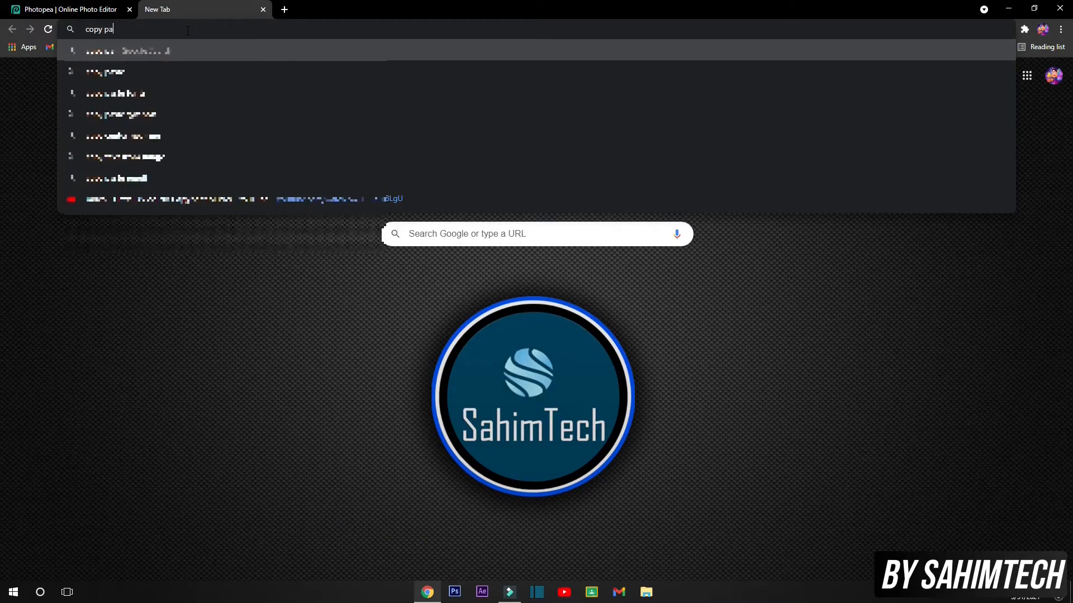
pyautogui.write('ste dot')
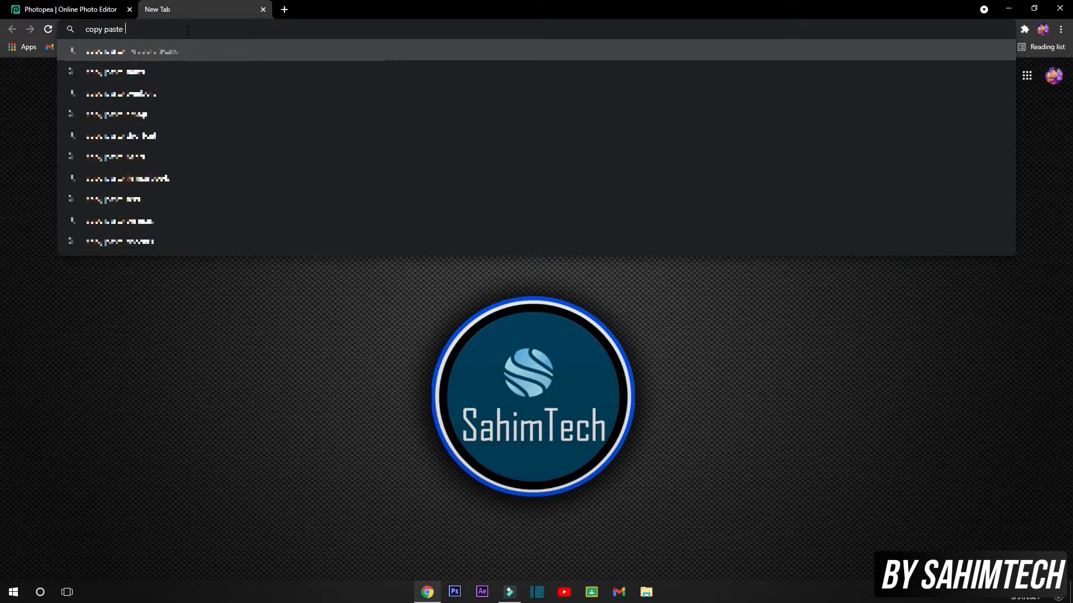
pyautogui.press('Return')
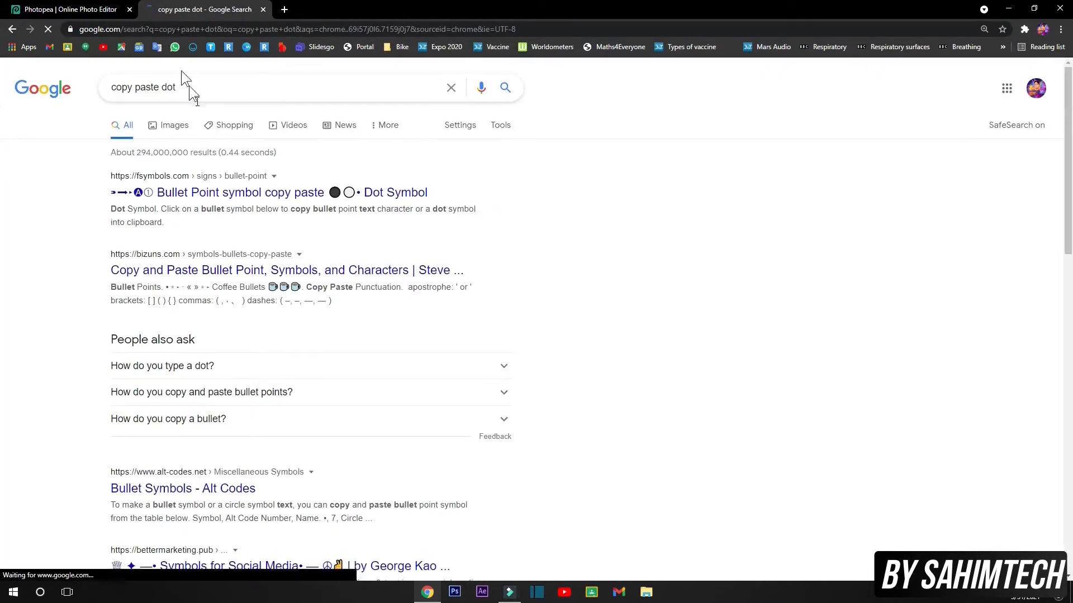
# Copy the bullet dot symbol from the fsymbols bullet-point page heading
pyautogui.click(283, 193)
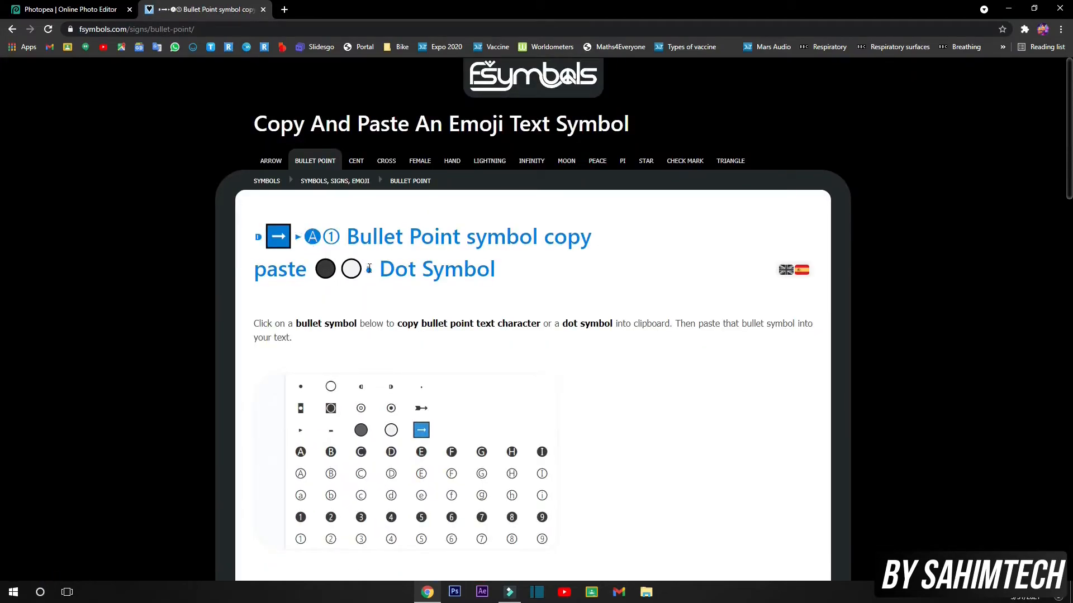
pyautogui.moveTo(366, 269); pyautogui.dragTo(372, 269)
pyautogui.rightClick(371, 268)
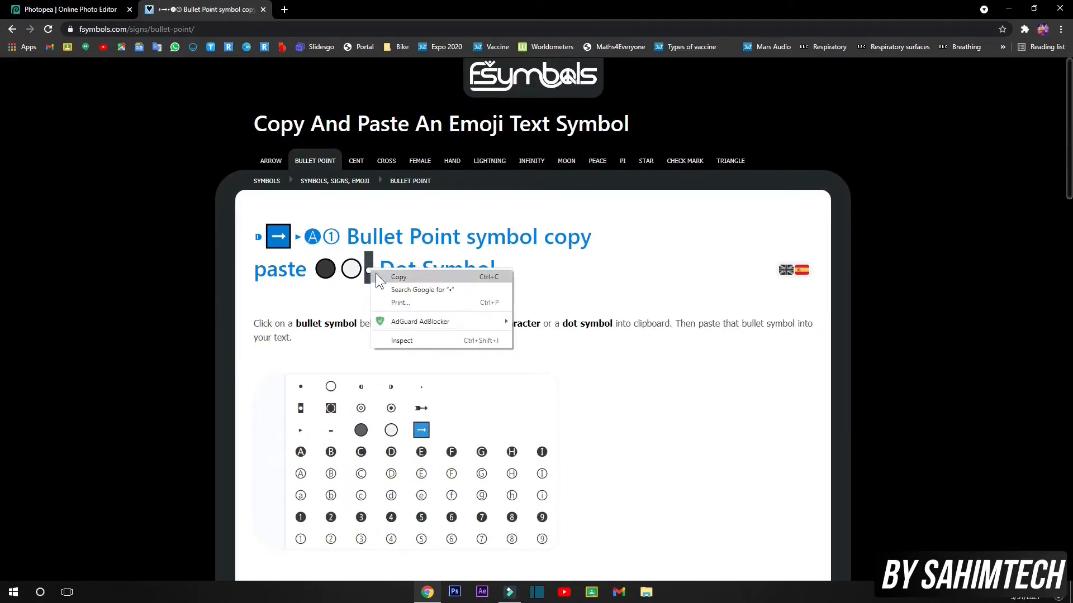
pyautogui.click(394, 281)
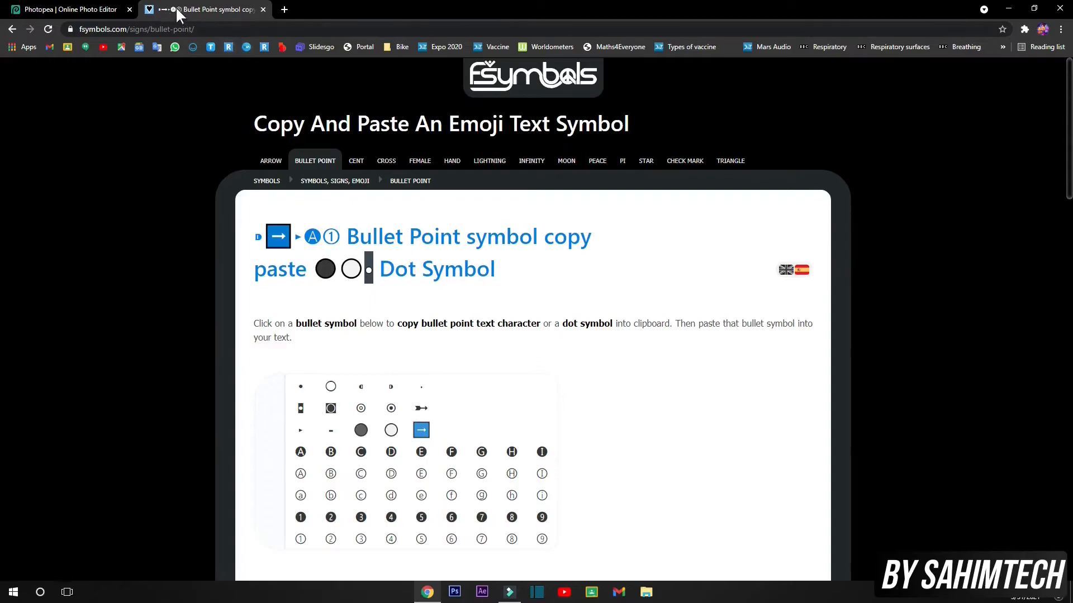
# Paste the bullet dot as a new text layer beside Tech Videos and disable layer auto-select
pyautogui.click(263, 9)
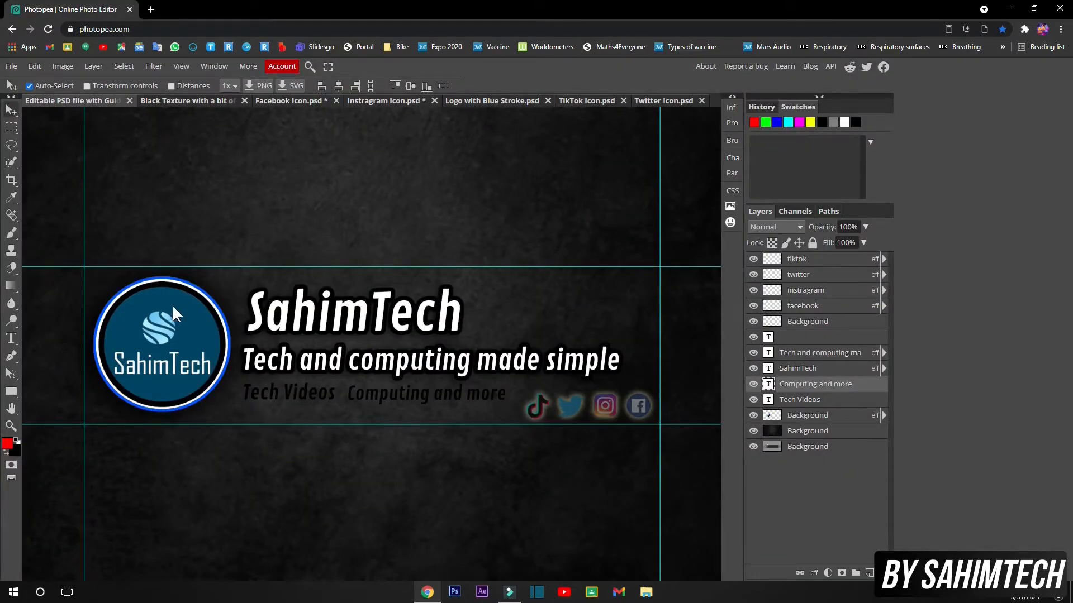
pyautogui.click(11, 338)
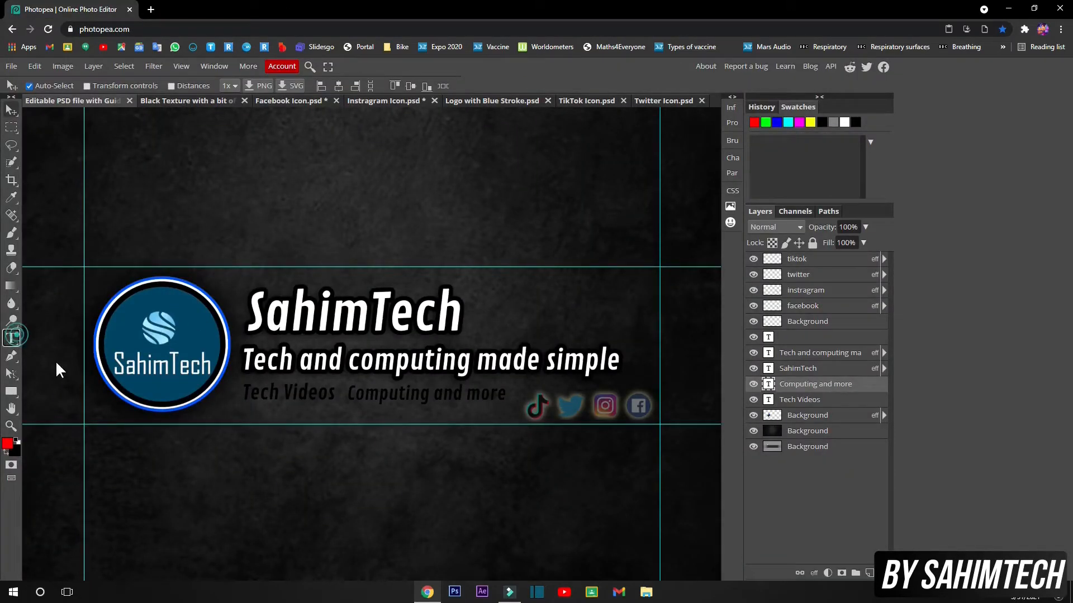
pyautogui.click(227, 403)
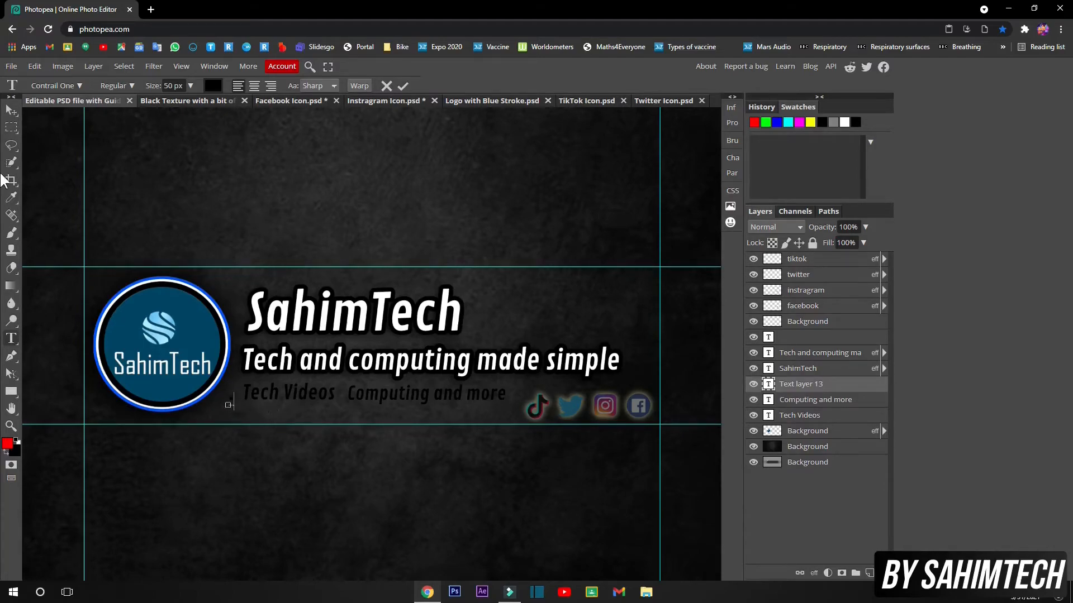
pyautogui.click(14, 107)
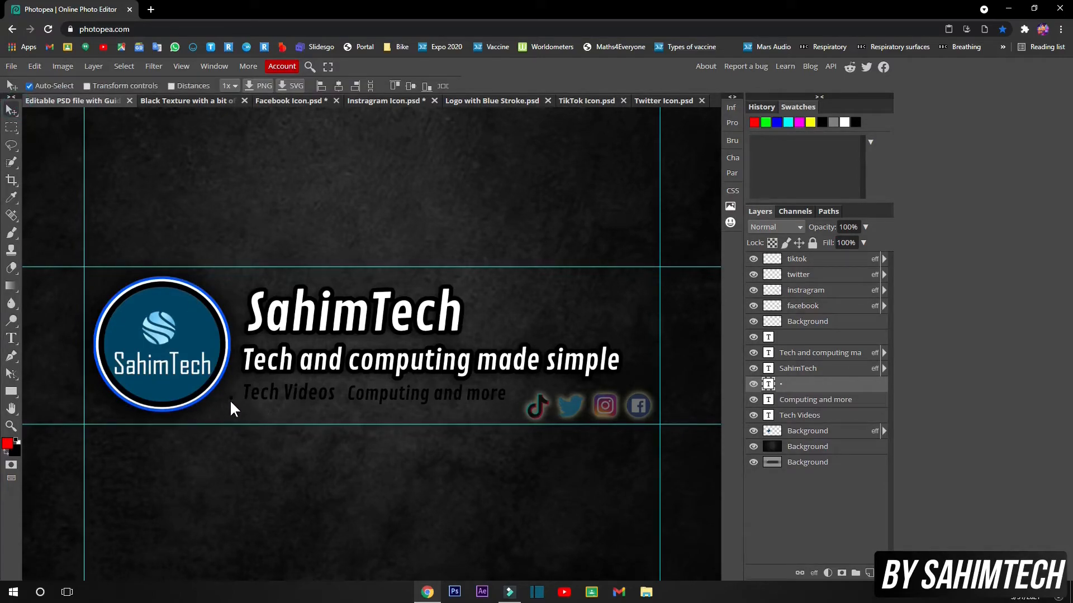
pyautogui.click(264, 401)
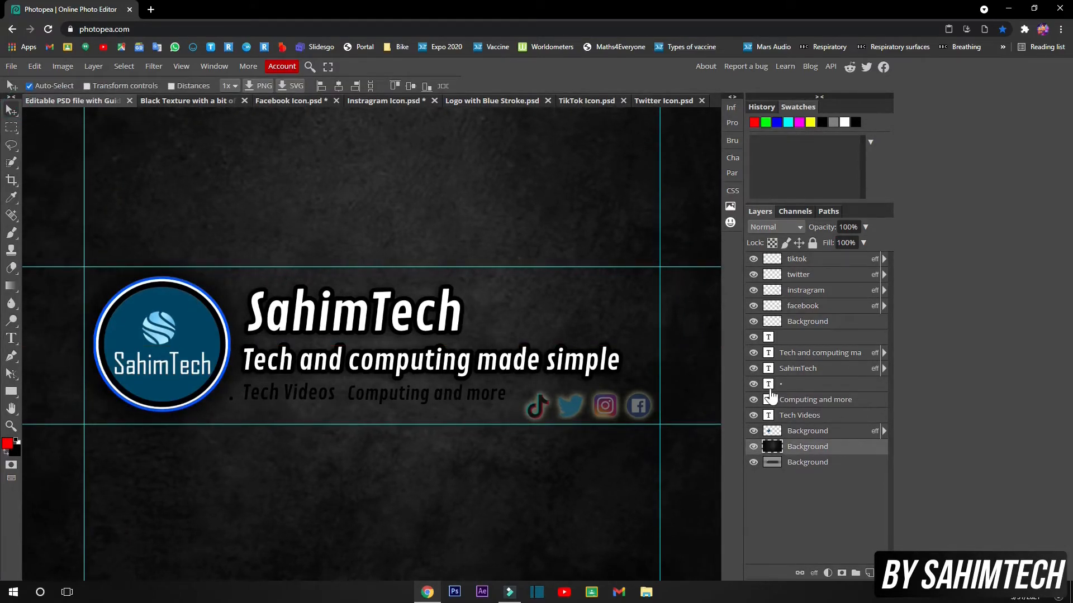
pyautogui.click(807, 385)
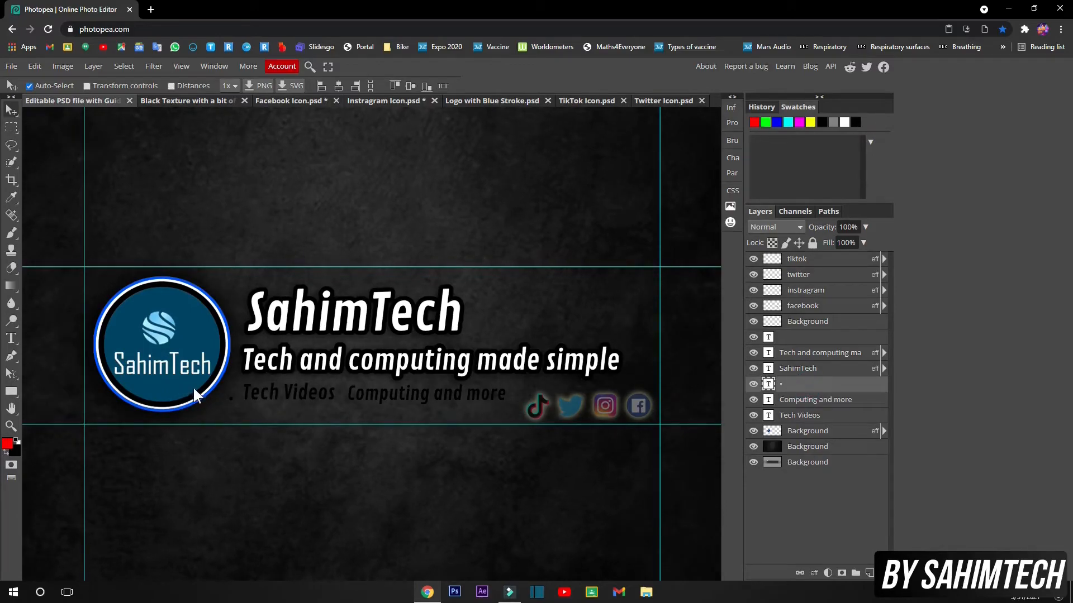
pyautogui.click(49, 85)
# Copy the SahimTech title's layer style and paste it onto the dot layer
pyautogui.rightClick(805, 369)
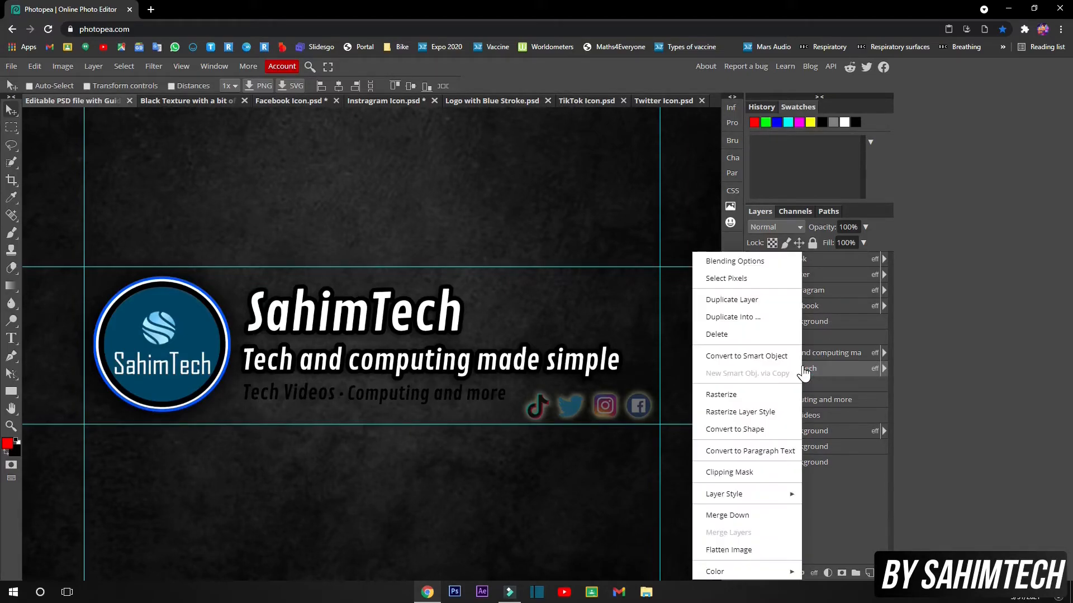
pyautogui.moveTo(757, 495)
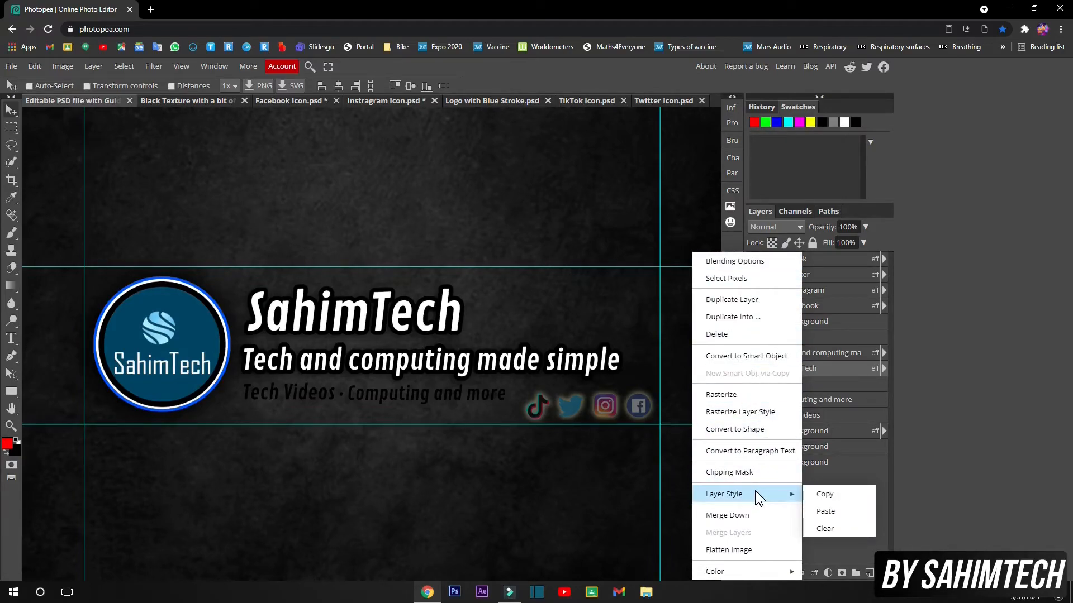
pyautogui.click(831, 496)
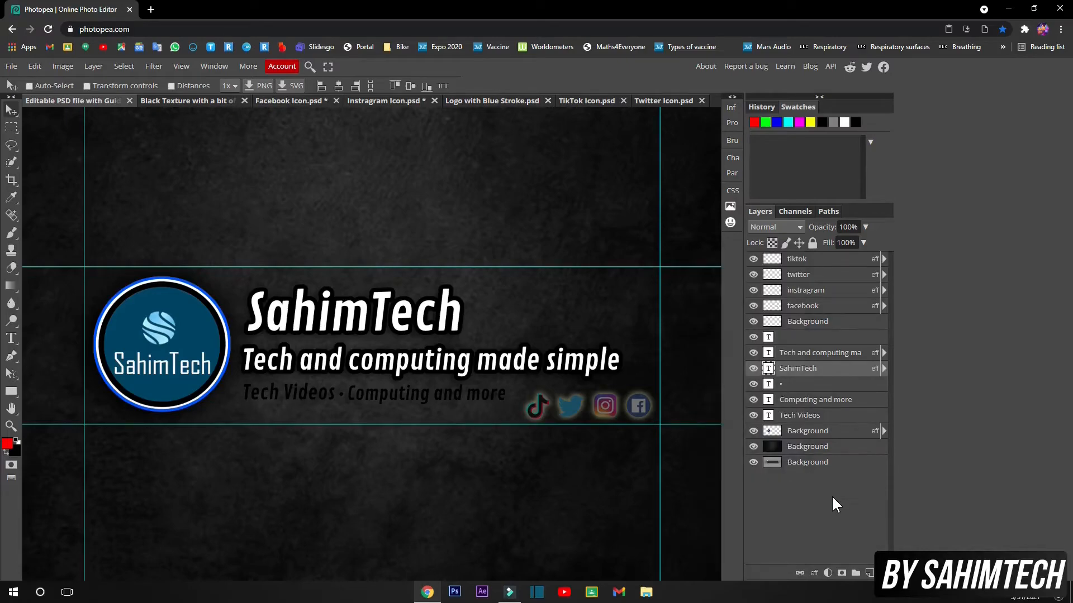
pyautogui.rightClick(819, 385)
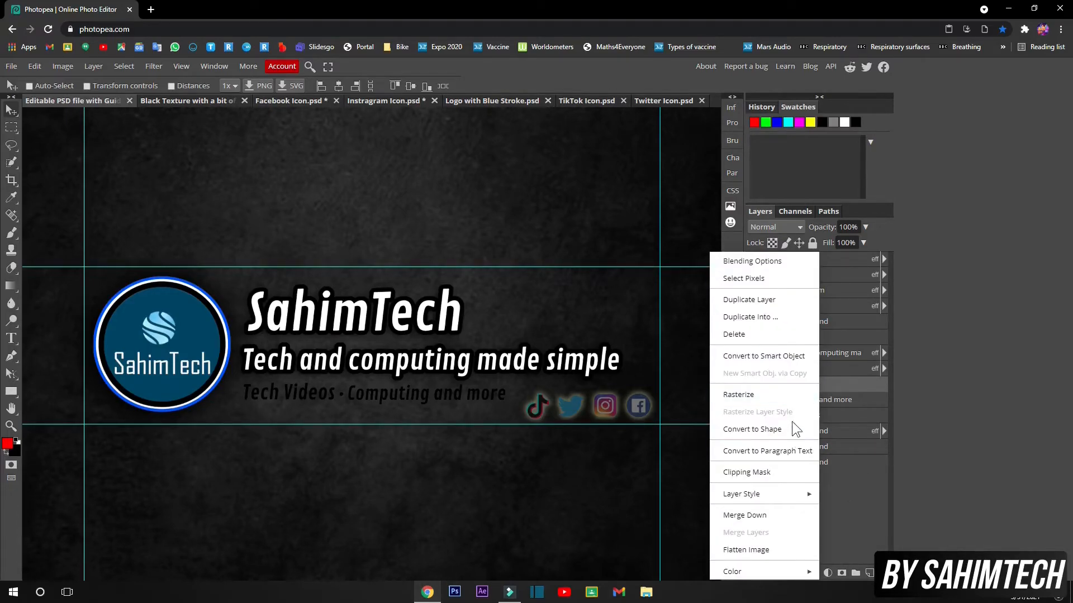
pyautogui.click(778, 492)
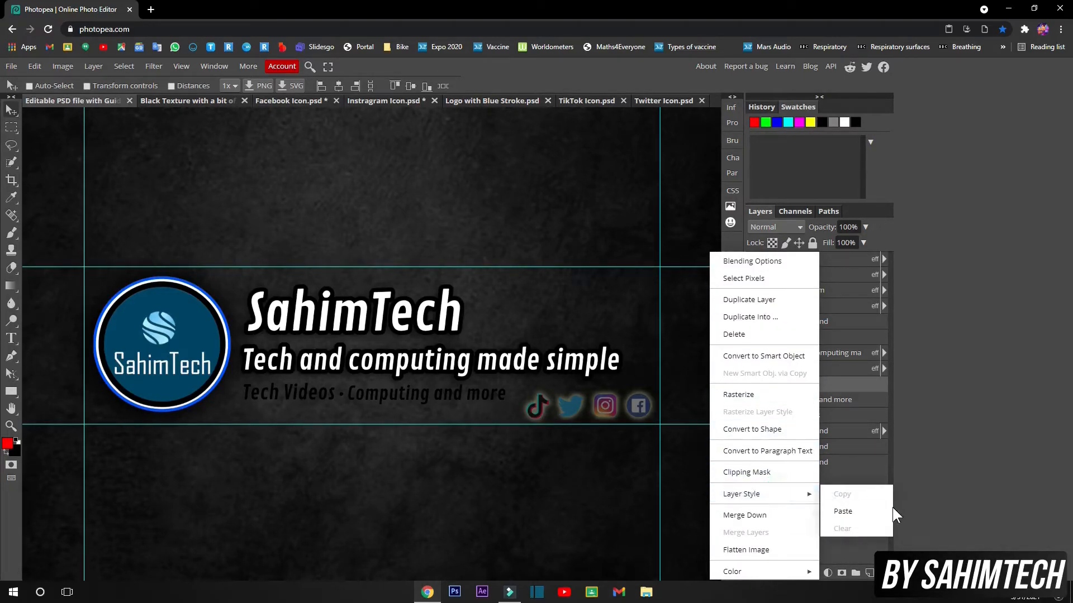
pyautogui.click(877, 510)
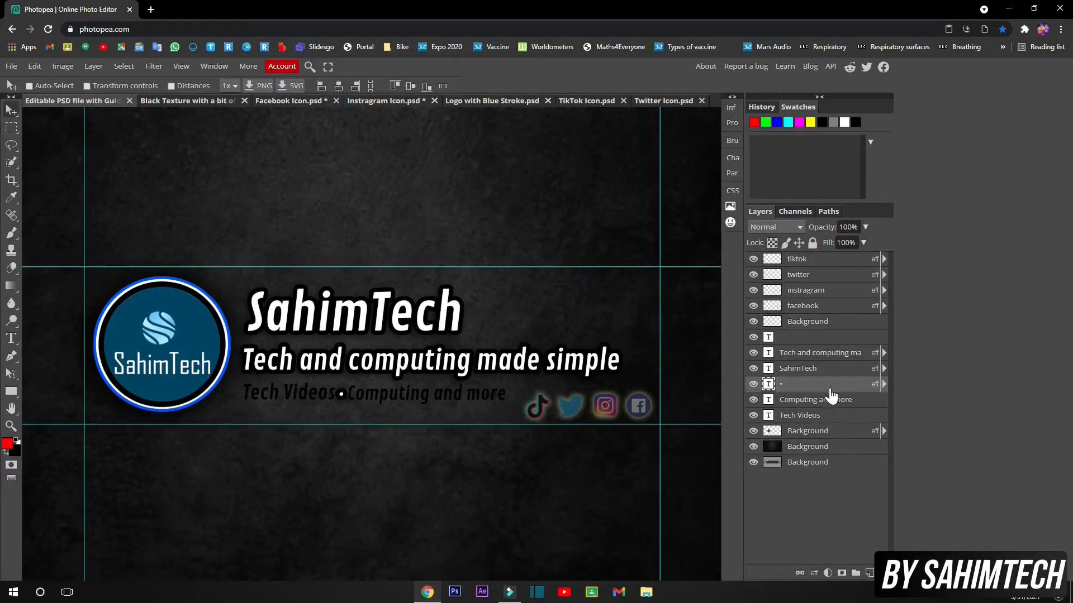
# Paste the same title style onto the 'Computing and more' and 'Tech Videos' layers
pyautogui.click(813, 400)
pyautogui.rightClick(815, 406)
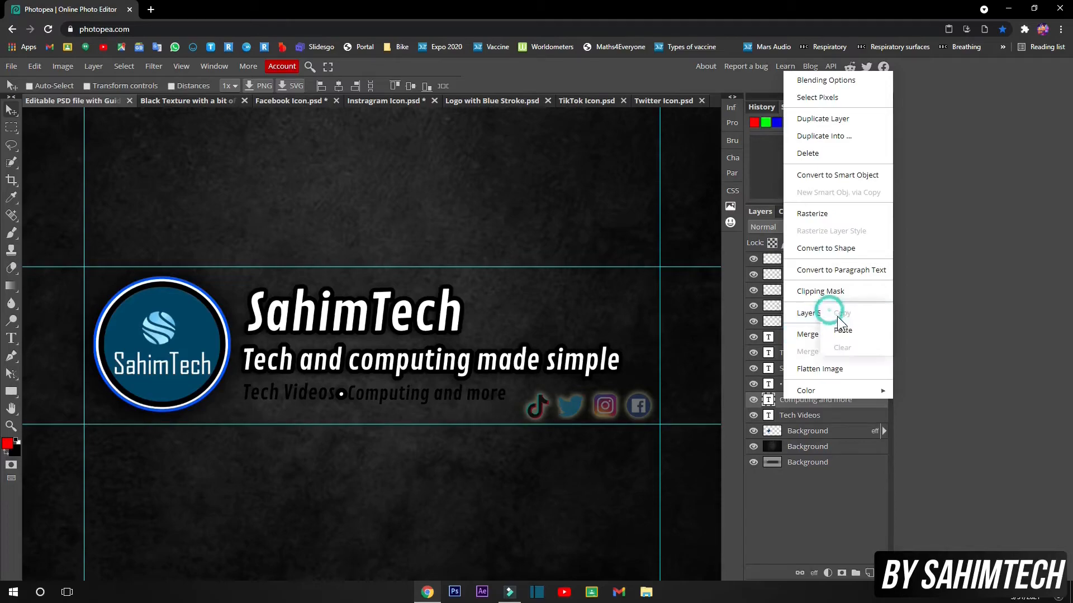
pyautogui.click(838, 333)
pyautogui.rightClick(814, 417)
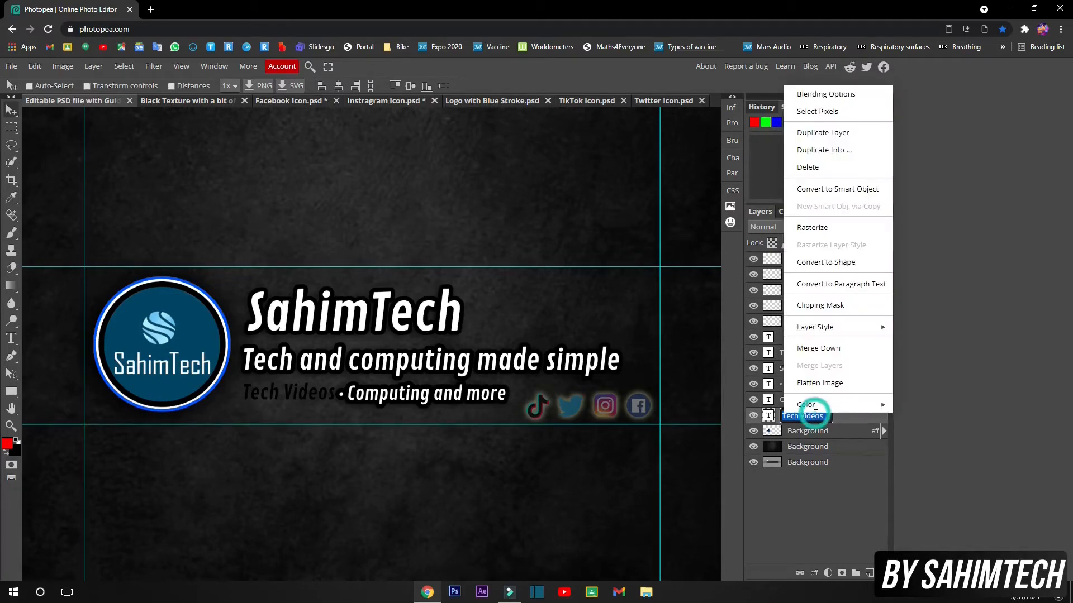
pyautogui.click(841, 346)
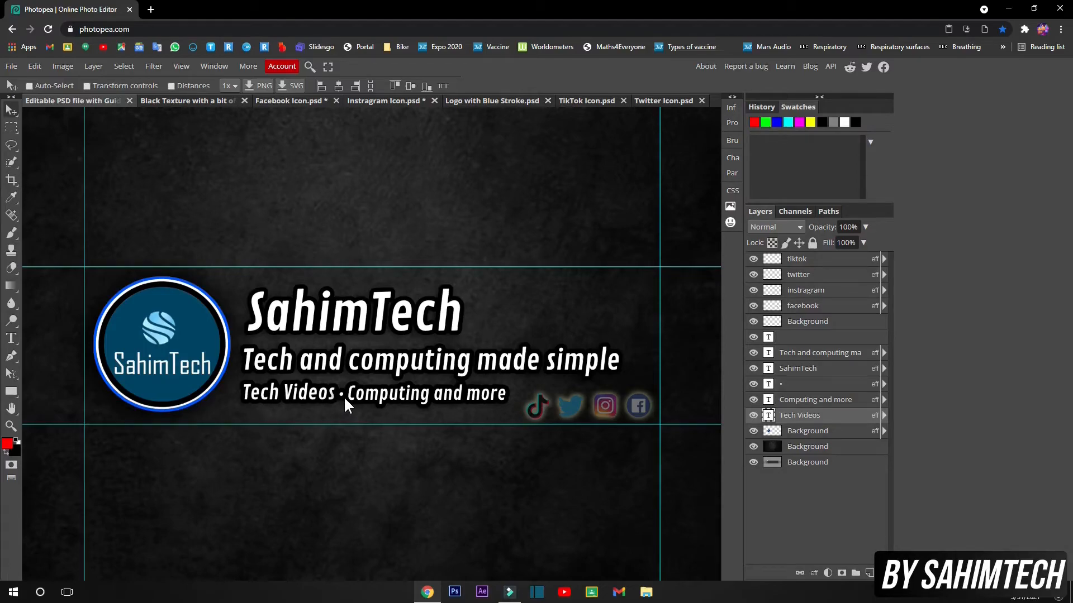
pyautogui.rightClick(823, 418)
pyautogui.click(808, 418)
# Reduce the dot layer's stroke size from 9 px to 8 px
pyautogui.rightClick(797, 386)
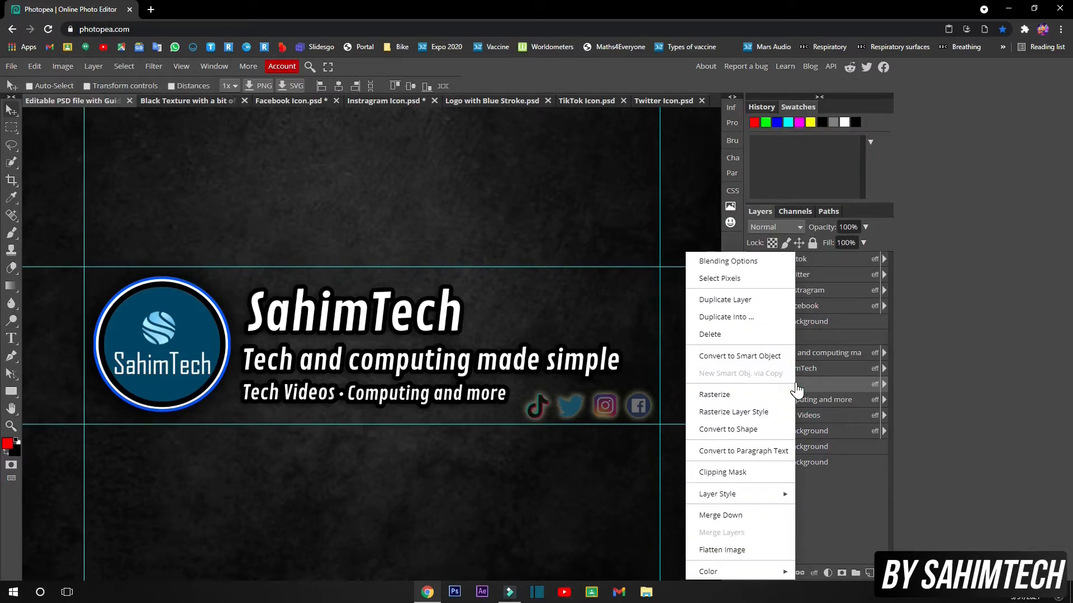
pyautogui.click(735, 258)
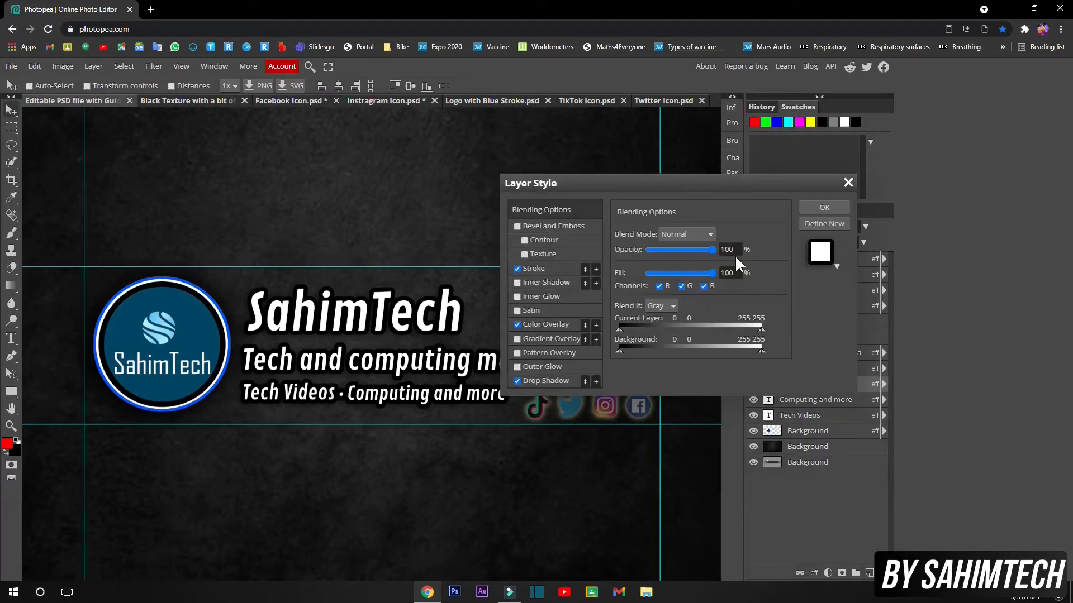
pyautogui.click(537, 268)
pyautogui.moveTo(651, 235); pyautogui.dragTo(650, 235)
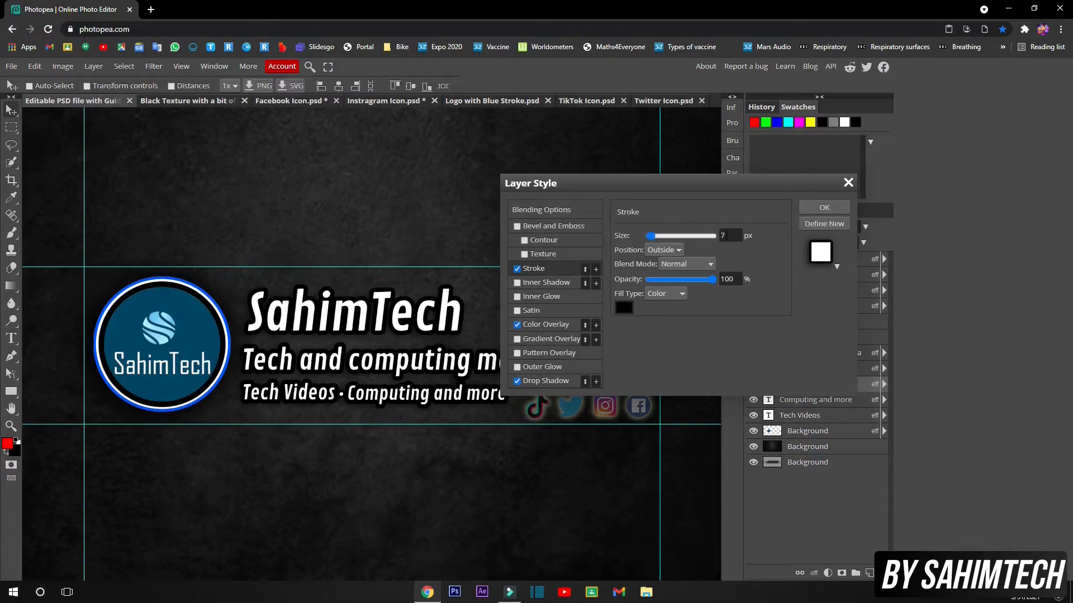
pyautogui.click(720, 235)
pyautogui.write('8')
pyautogui.click(810, 207)
pyautogui.rightClick(793, 388)
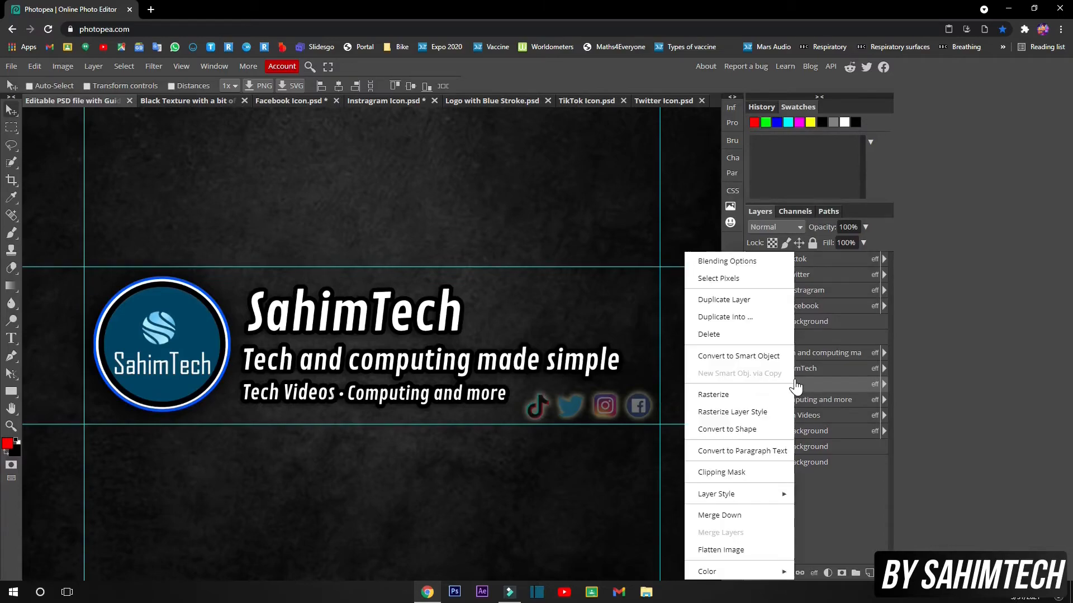
# Copy the dot's 8 px outline style and paste it onto 'Computing and more'
pyautogui.click(763, 494)
pyautogui.click(836, 492)
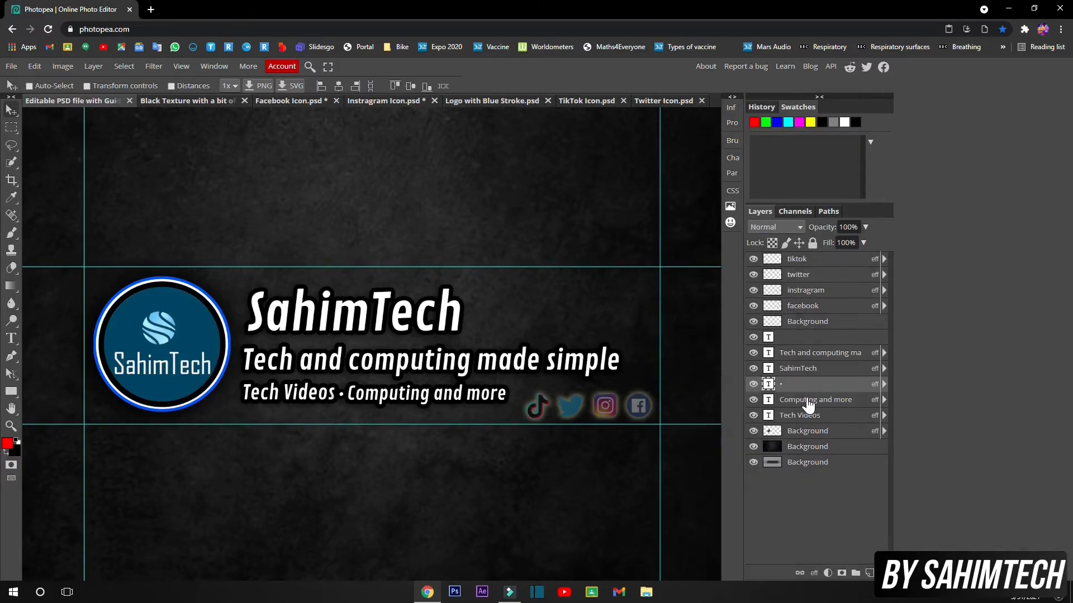
pyautogui.rightClick(808, 399)
pyautogui.click(816, 308)
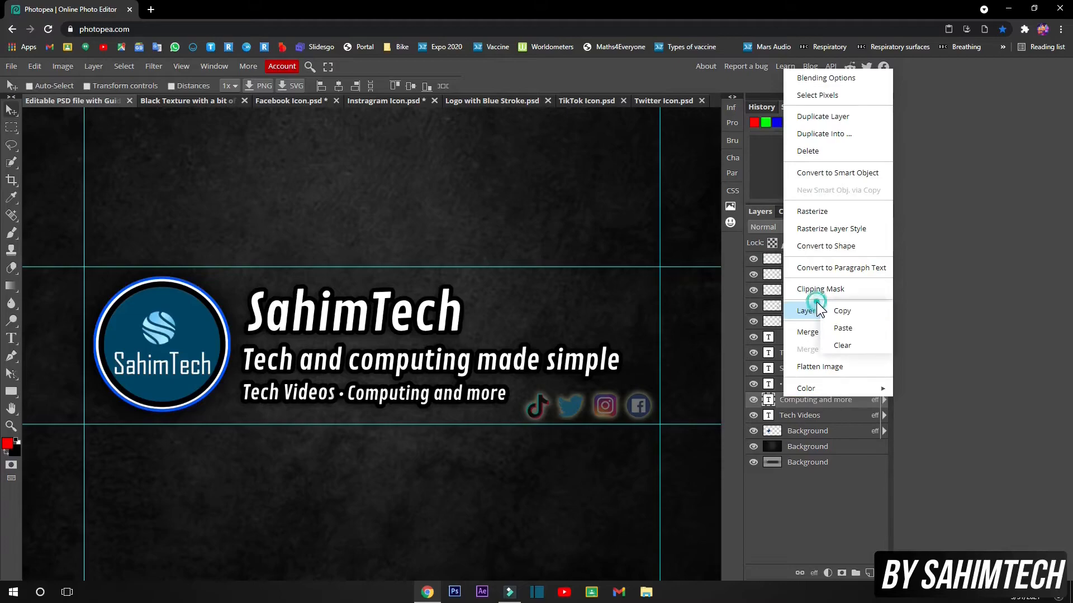
pyautogui.click(841, 329)
# Paste the dot's style onto 'Tech Videos' and switch the browser to full screen
pyautogui.click(806, 417)
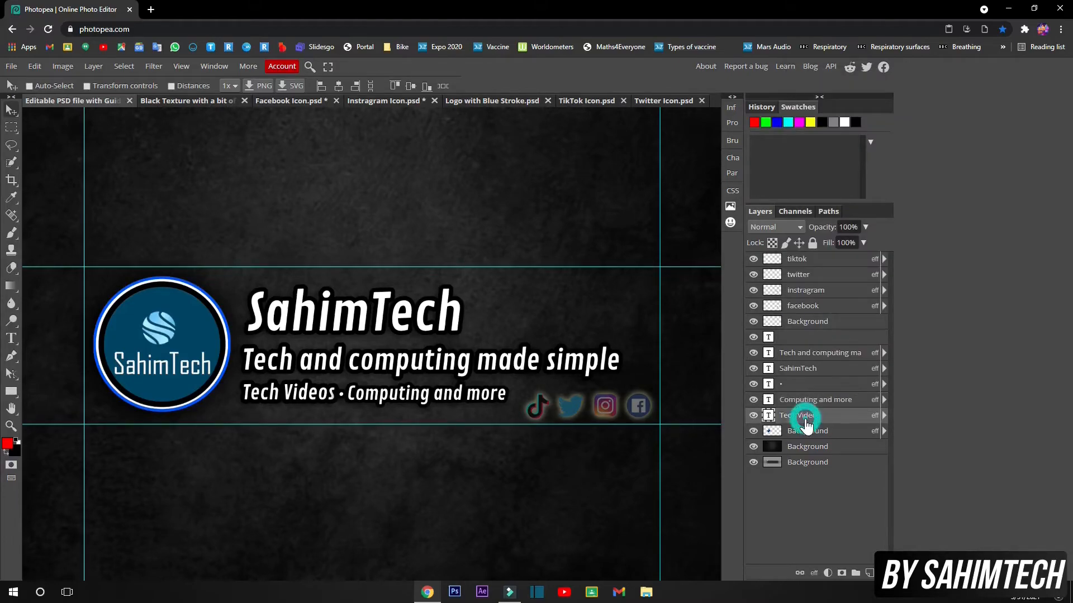
pyautogui.rightClick(807, 418)
pyautogui.click(831, 333)
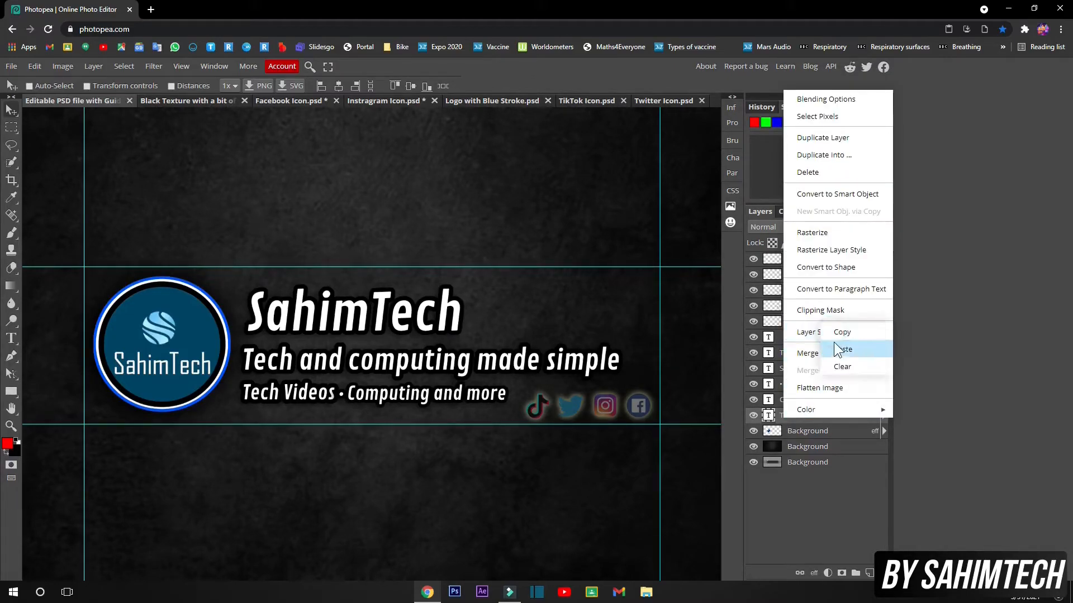
pyautogui.click(839, 344)
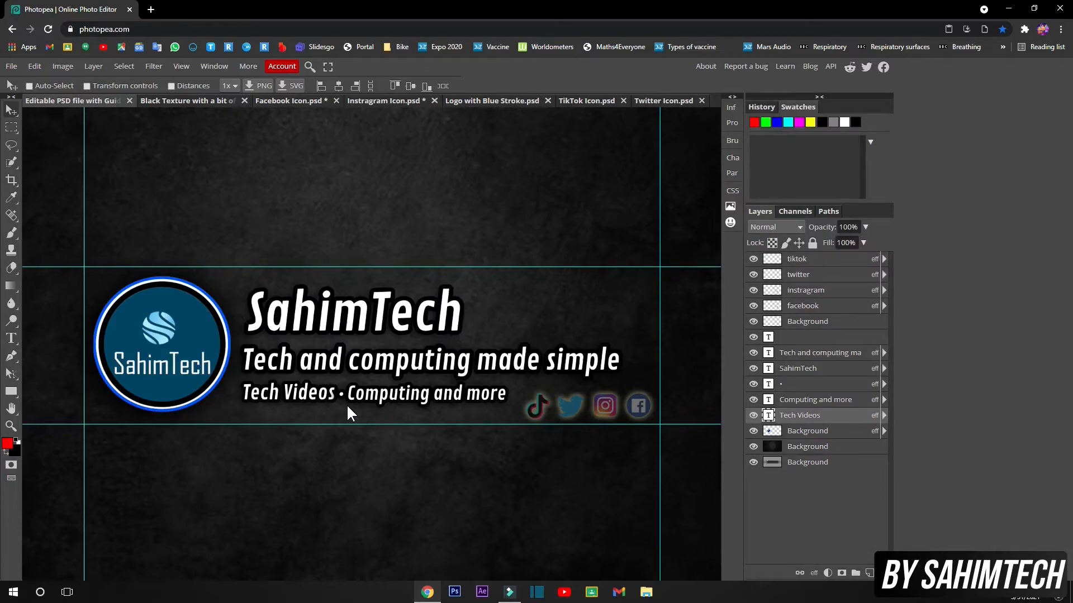
pyautogui.press('F11')
pyautogui.press('ctrl')
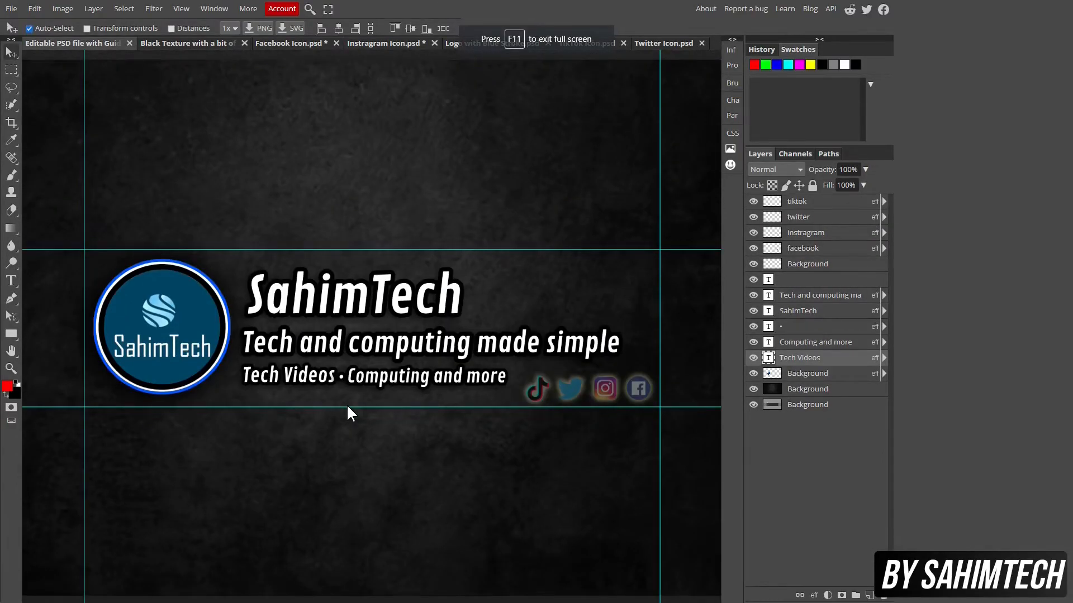